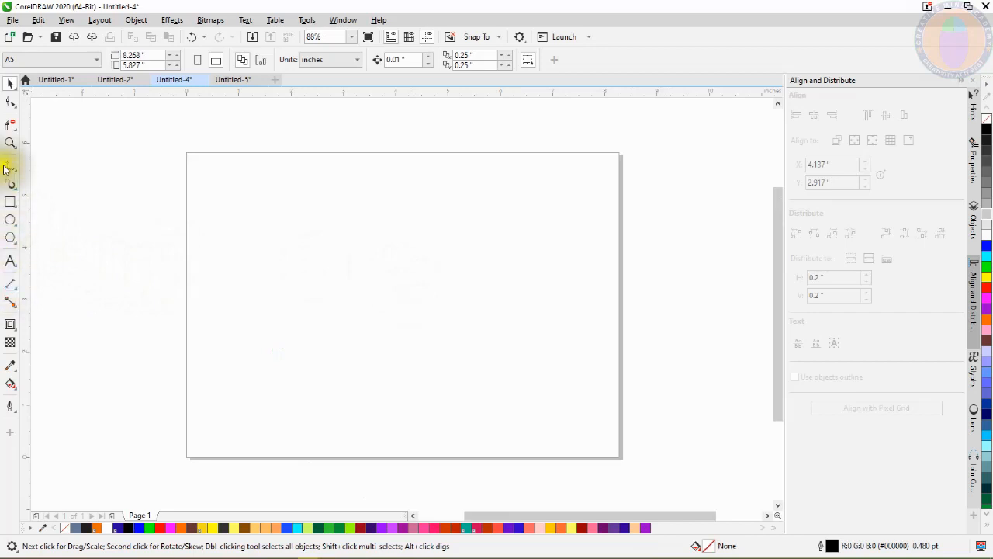
Draw a circle about 2.35 inches in diameter on the page, slightly left of its centre
{"action": "left_click", "coordinate": [10, 143]}
{"action": "left_click_drag", "start_coordinate": [133, 214], "coordinate": [723, 483]}
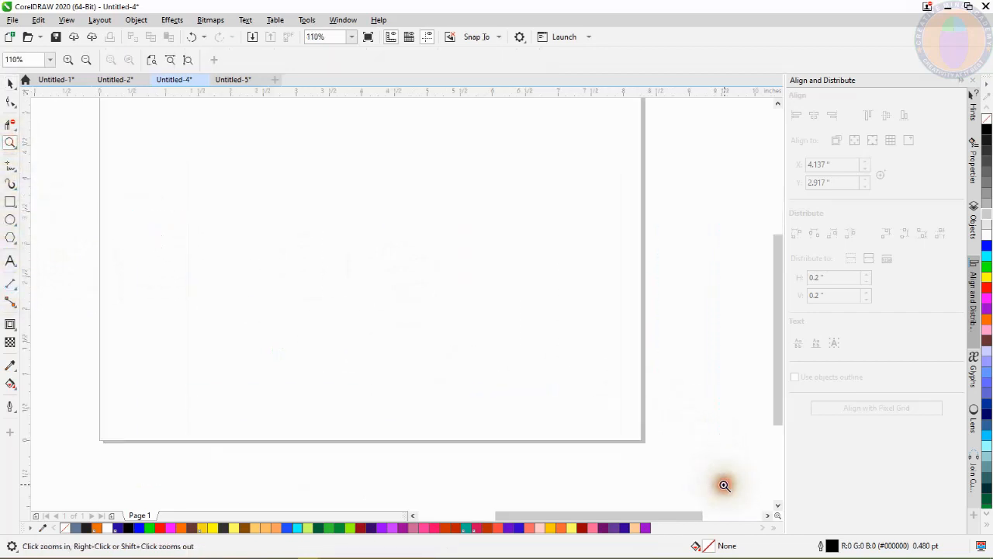
{"action": "right_click", "coordinate": [350, 235]}
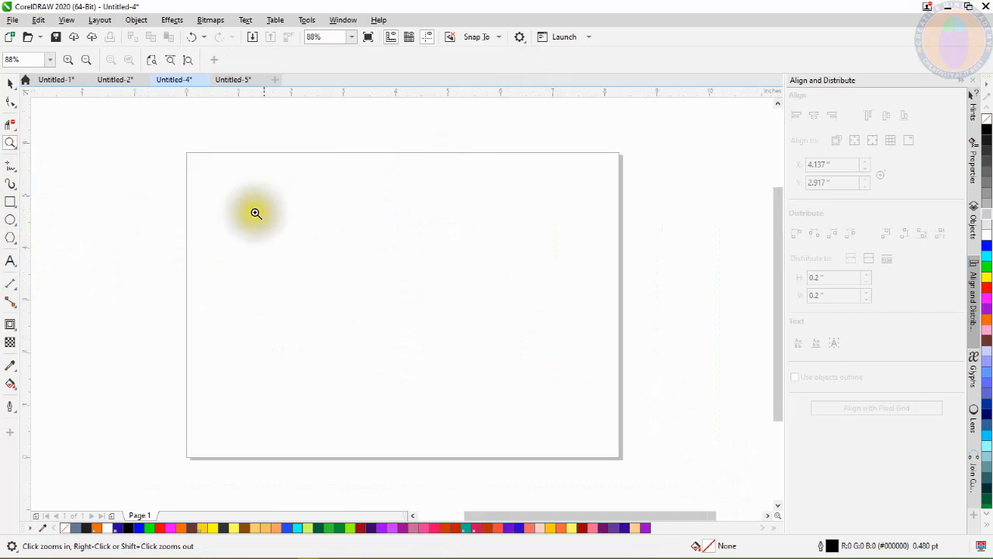
{"action": "left_click_drag", "start_coordinate": [120, 160], "coordinate": [729, 449]}
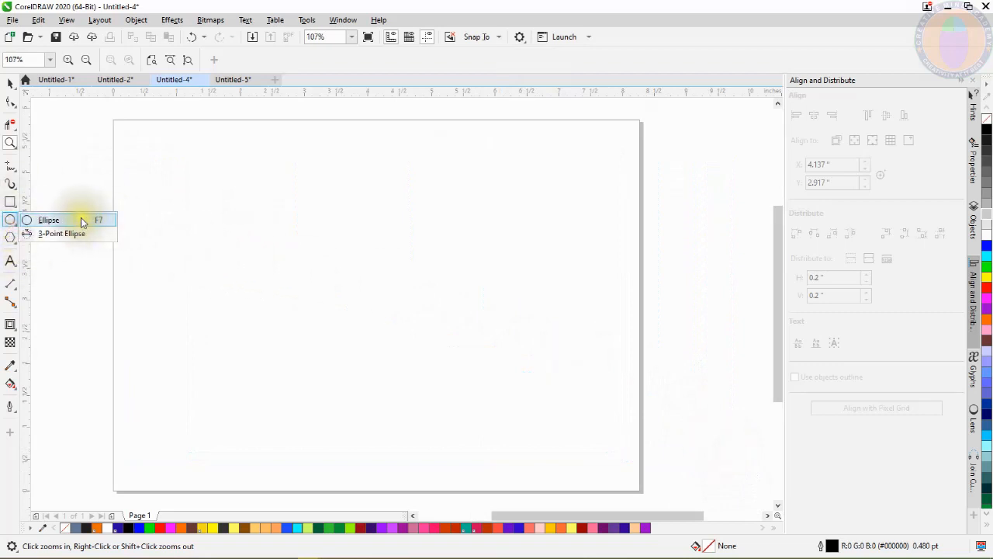
{"action": "left_click", "coordinate": [81, 223]}
{"action": "left_click_drag", "start_coordinate": [260, 203], "coordinate": [407, 334]}
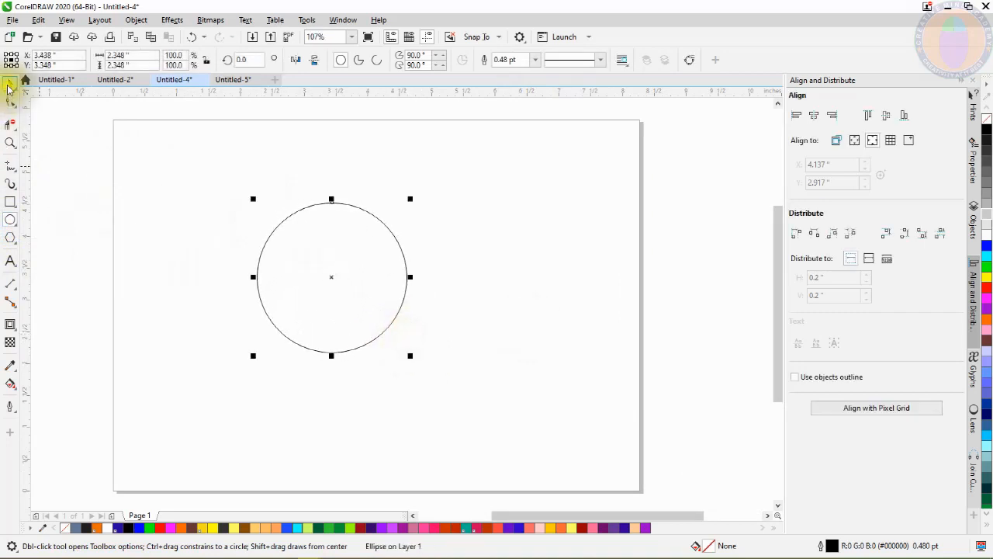
{"action": "left_click", "coordinate": [10, 85]}
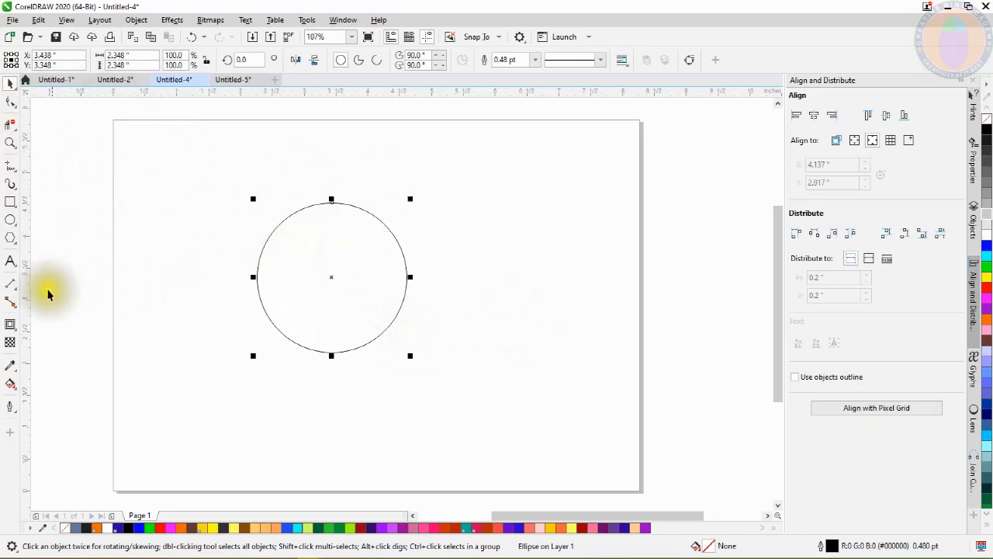
Add a one-step inside contour to the circle with an offset of about 0.54 inches
{"action": "left_click", "coordinate": [13, 327]}
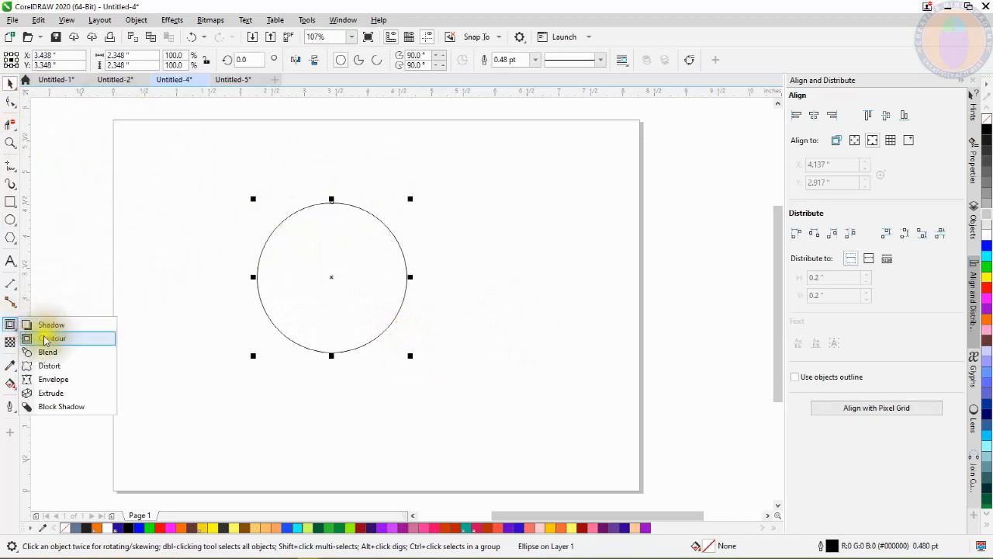
{"action": "left_click", "coordinate": [51, 338]}
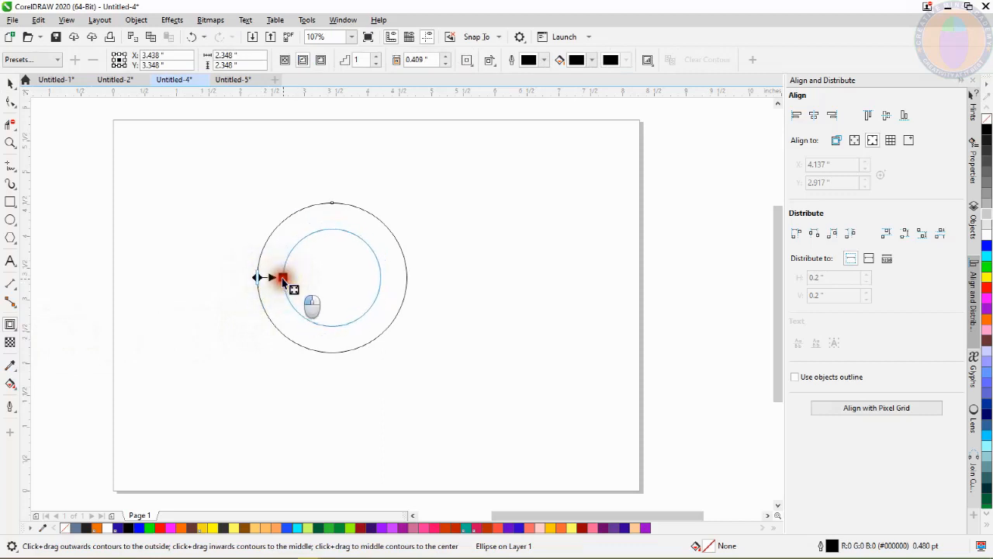
{"action": "left_click_drag", "start_coordinate": [285, 277], "coordinate": [291, 277]}
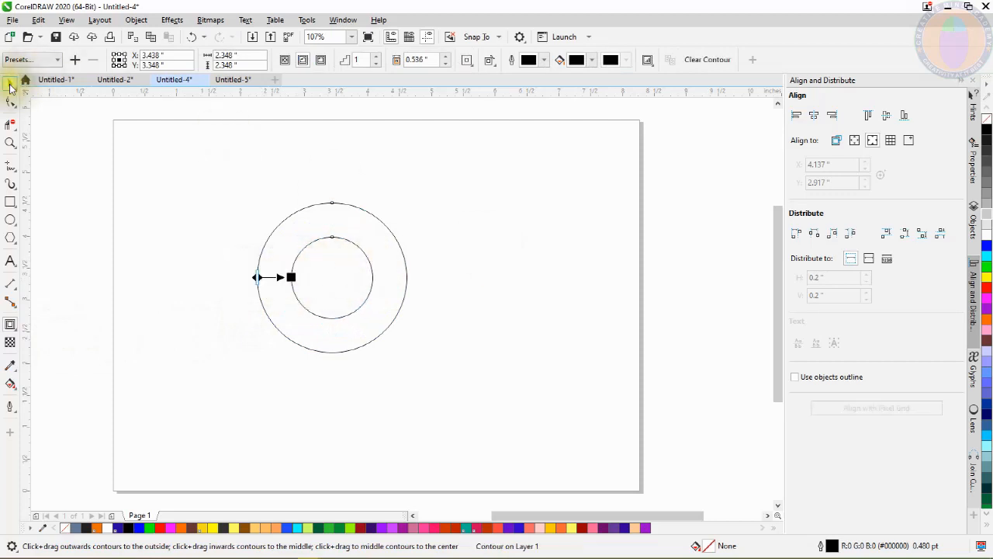
Break the contour apart so the outer and inner circles become separate objects
{"action": "left_click", "coordinate": [10, 84]}
{"action": "left_click_drag", "start_coordinate": [179, 148], "coordinate": [491, 391]}
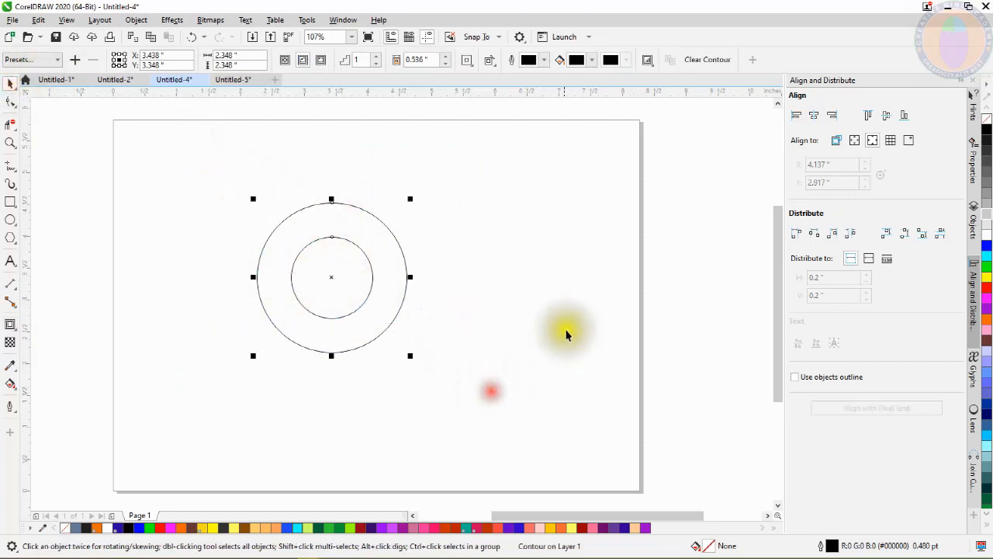
{"action": "left_click", "coordinate": [136, 20]}
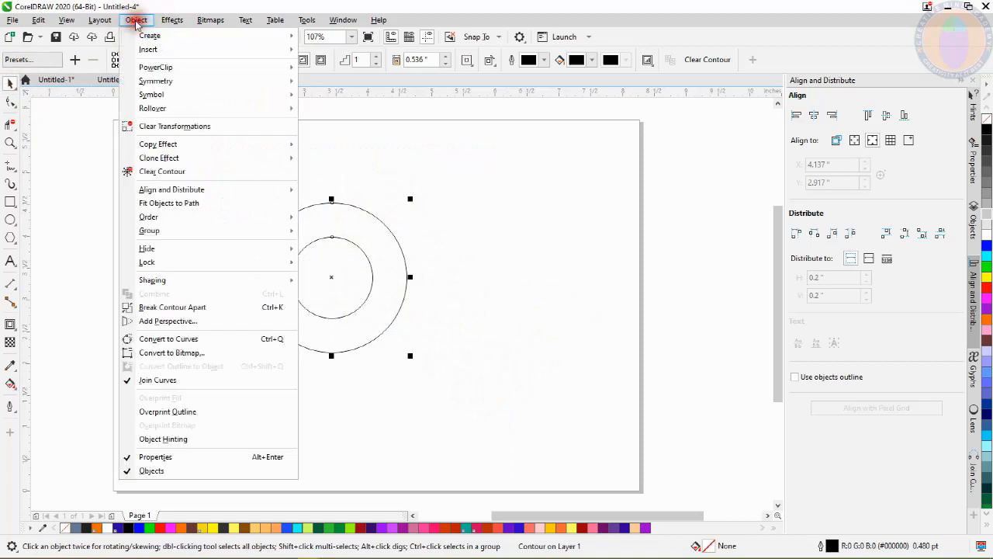
{"action": "left_click", "coordinate": [198, 310]}
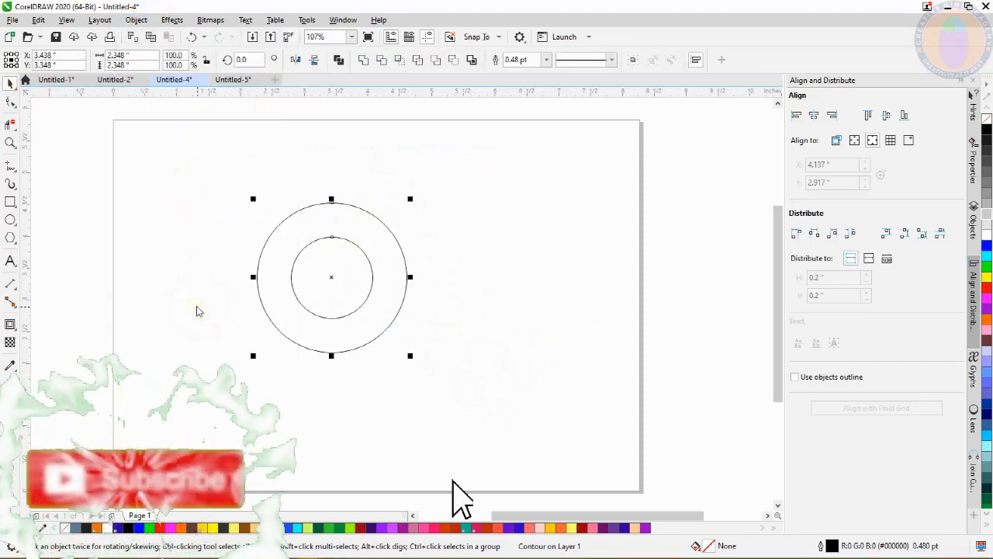
Duplicate both concentric circles about 0.54 inches to the right, so the copied outer circle touches the original inner circle's left edge
{"action": "left_click_drag", "start_coordinate": [194, 145], "coordinate": [466, 353]}
{"action": "scroll", "coordinate": [341, 268], "scroll_direction": "up", "scroll_amount": 3}
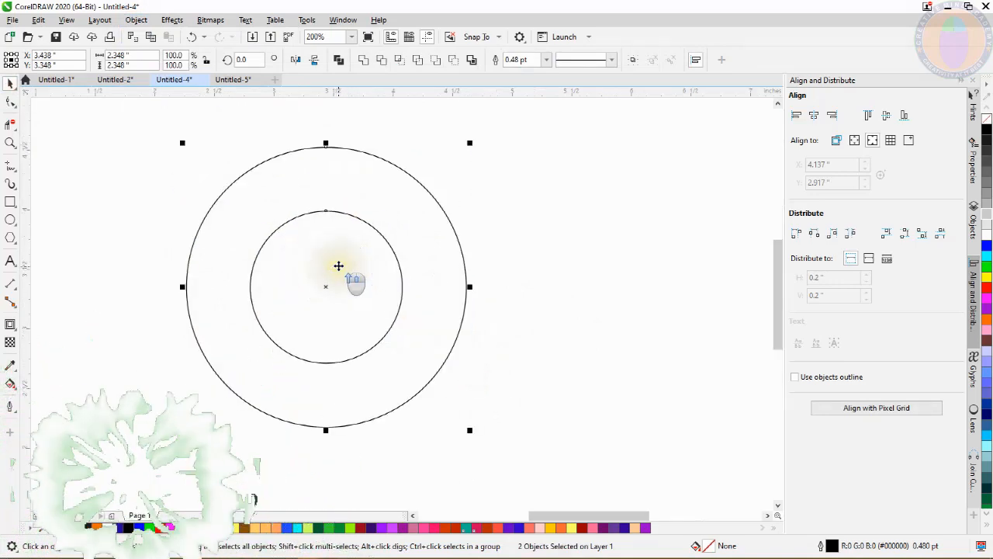
{"action": "left_click_drag", "start_coordinate": [328, 287], "coordinate": [388, 285]}
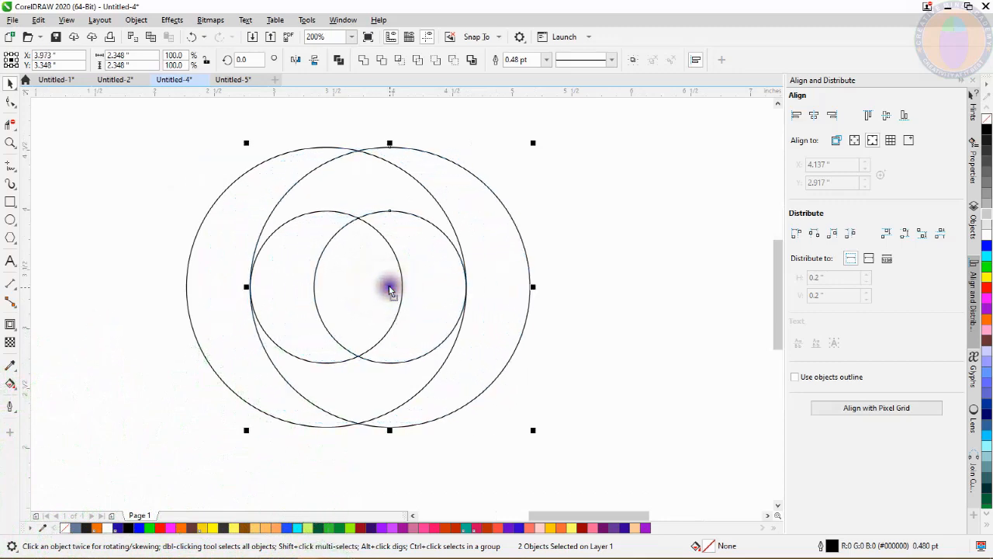
{"action": "scroll", "coordinate": [279, 269], "scroll_direction": "up", "scroll_amount": 4}
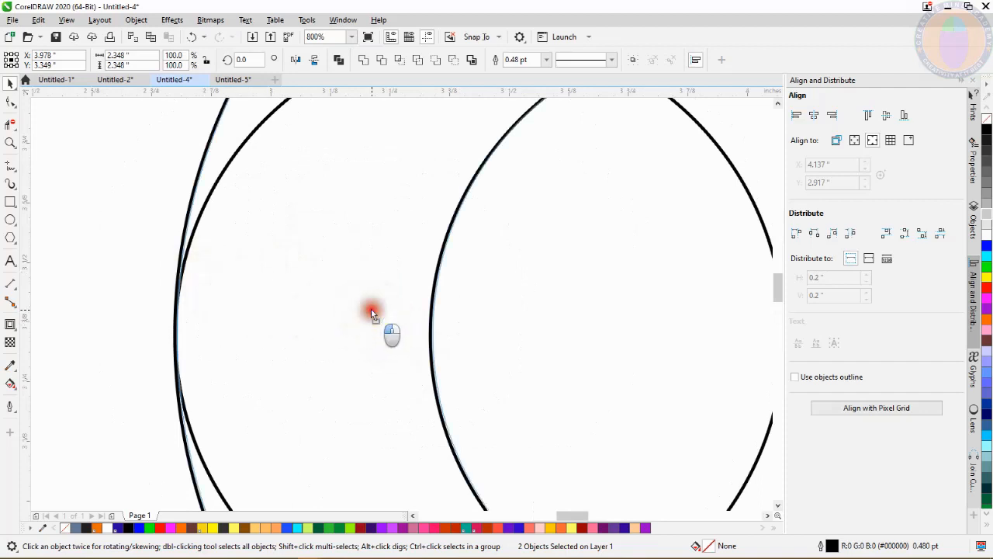
{"action": "scroll", "coordinate": [298, 310], "scroll_direction": "down", "scroll_amount": 2}
{"action": "scroll", "coordinate": [292, 304], "scroll_direction": "down", "scroll_amount": 4}
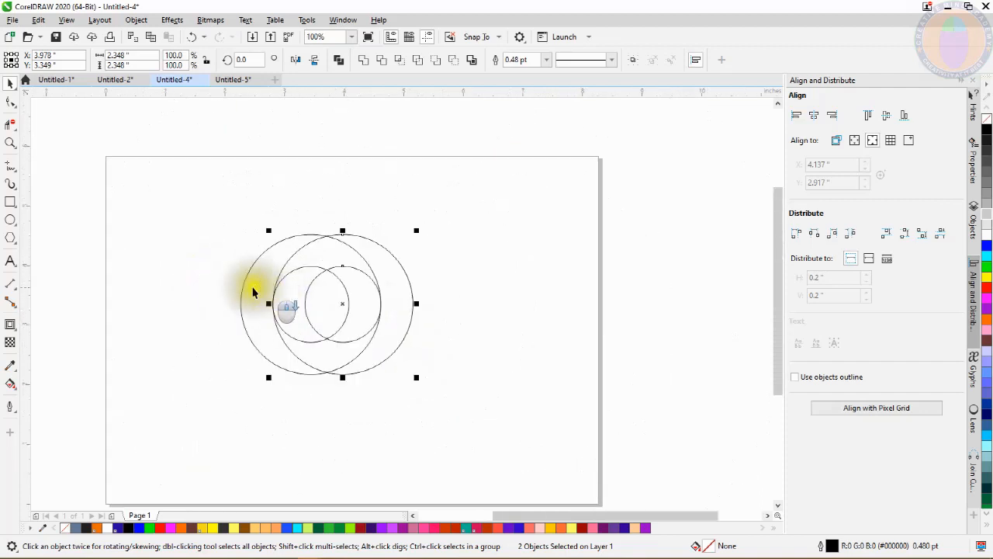
{"action": "left_click", "coordinate": [349, 194]}
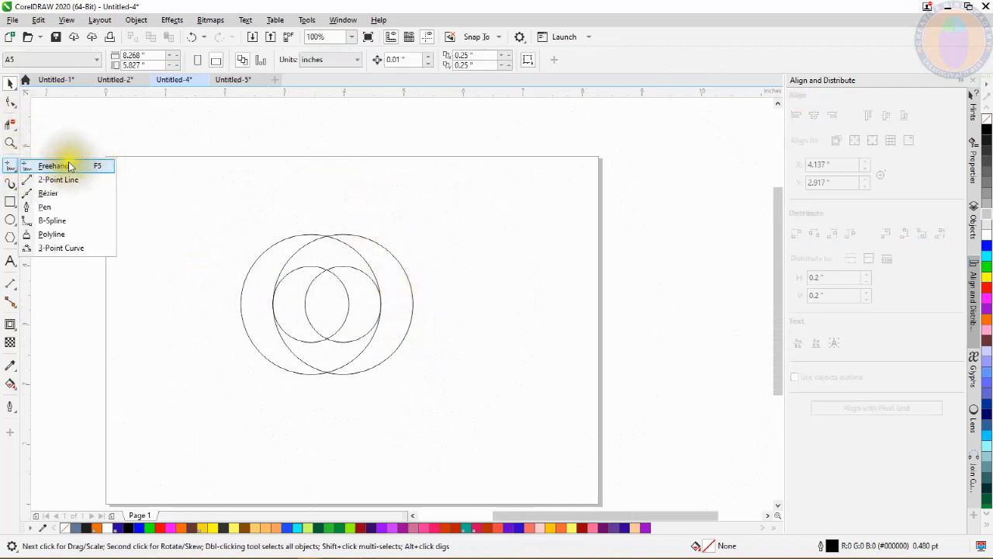
Draw a straight Freehand line about 0.43 inches long joining the tops of the two large circles
{"action": "left_click", "coordinate": [64, 168]}
{"action": "scroll", "coordinate": [300, 218], "scroll_direction": "up", "scroll_amount": 4}
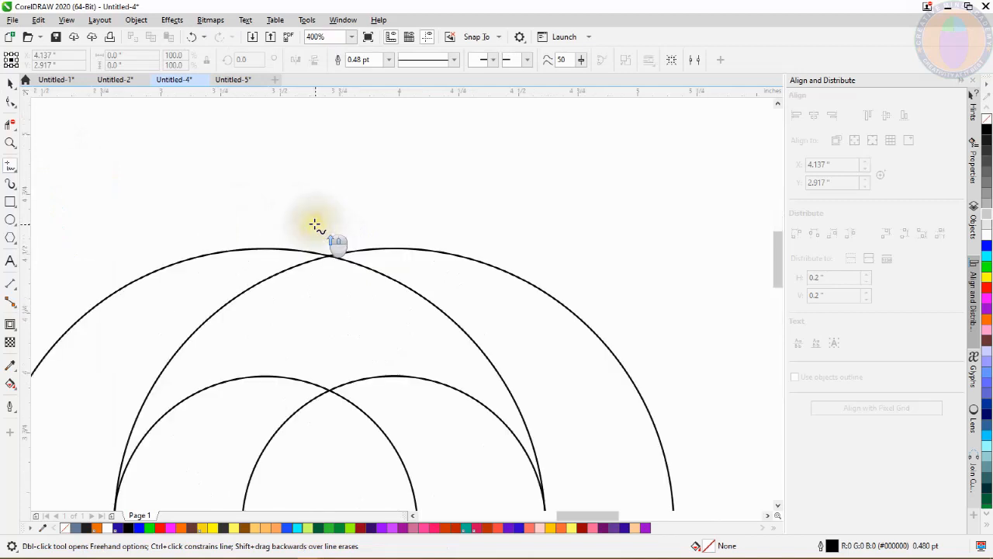
{"action": "left_click", "coordinate": [266, 248]}
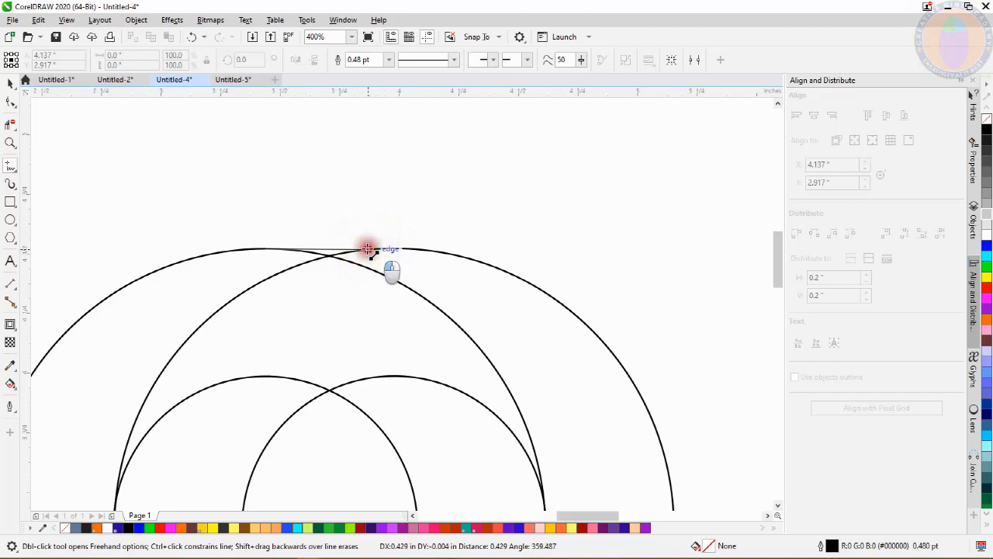
{"action": "left_click_drag", "start_coordinate": [368, 249], "coordinate": [368, 248]}
{"action": "scroll", "coordinate": [370, 247], "scroll_direction": "down", "scroll_amount": 4}
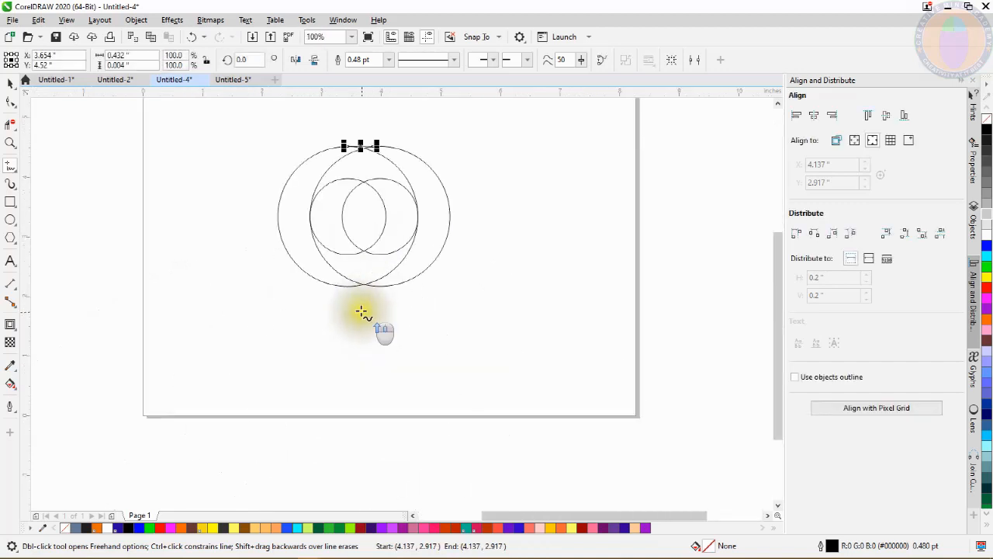
Draw a straight Freehand line about 0.3 inches long joining the bottoms of the two large circles
{"action": "scroll", "coordinate": [362, 284], "scroll_direction": "up", "scroll_amount": 4}
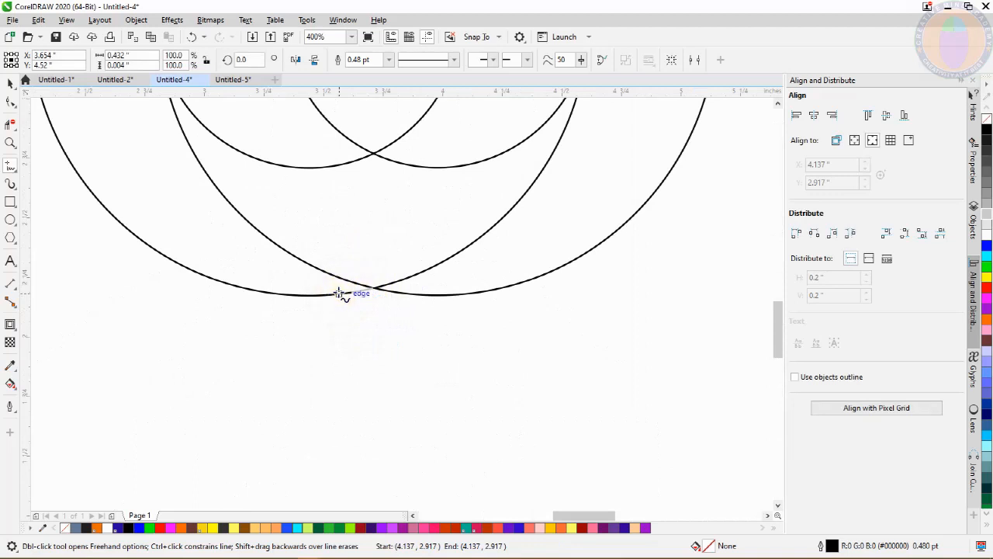
{"action": "left_click_drag", "start_coordinate": [335, 293], "coordinate": [410, 294]}
{"action": "scroll", "coordinate": [346, 290], "scroll_direction": "down", "scroll_amount": 4}
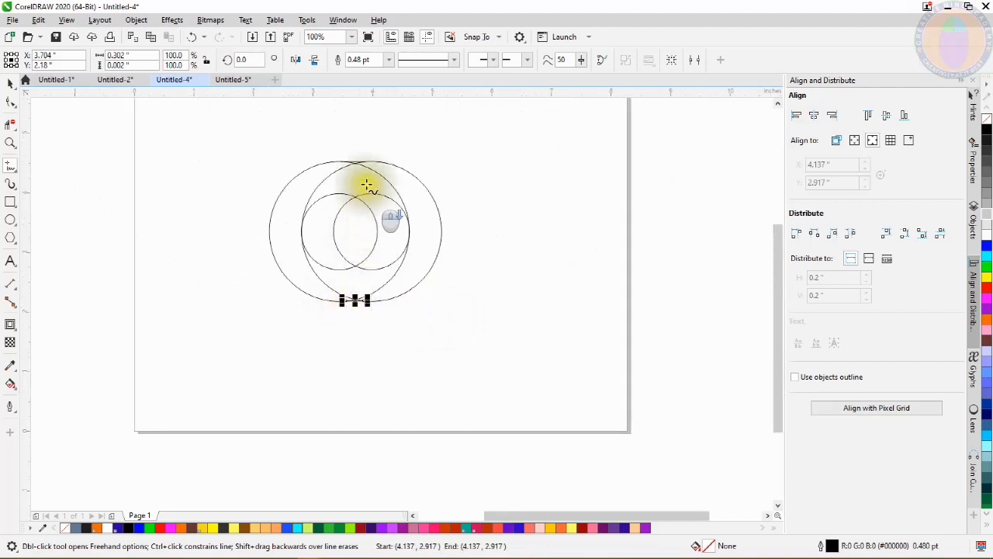
{"action": "scroll", "coordinate": [361, 167], "scroll_direction": "up", "scroll_amount": 2}
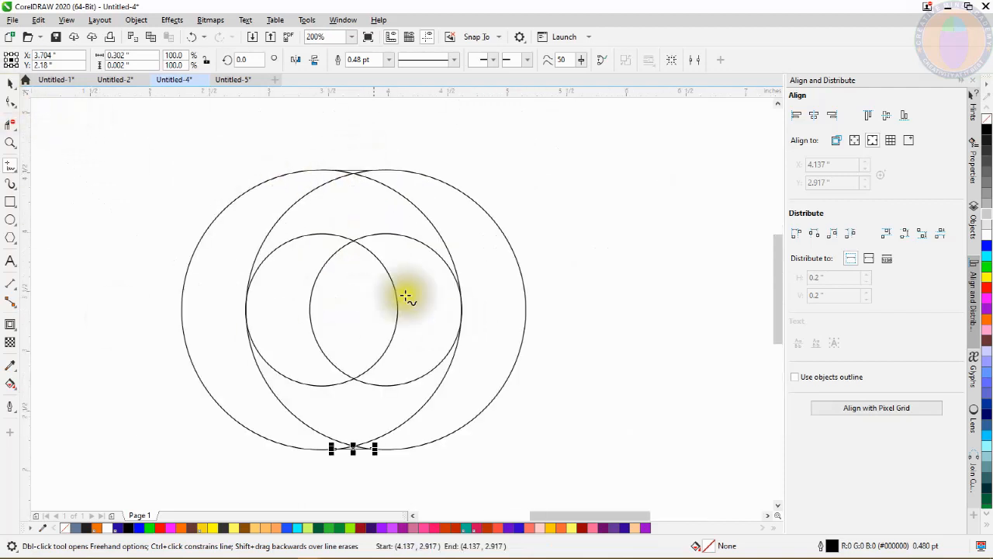
{"action": "left_click", "coordinate": [11, 84]}
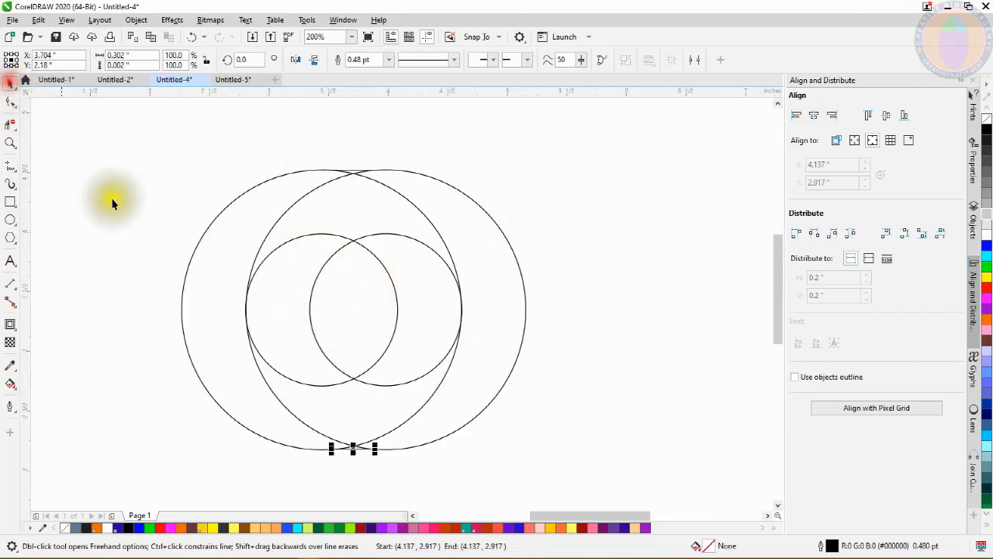
{"action": "left_click", "coordinate": [557, 203]}
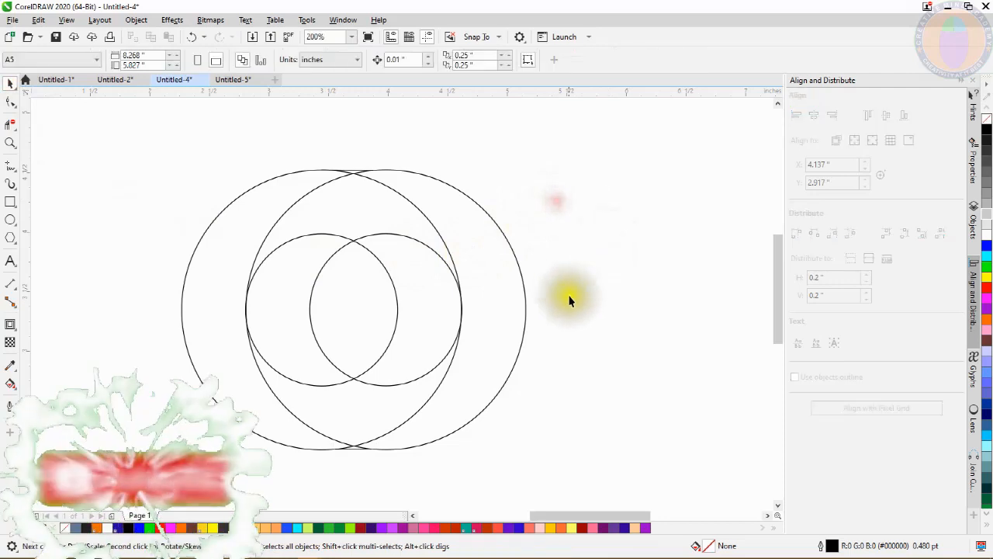
Remove the short arc of the left large circle above the upper crossing using Virtual Segment Delete
{"action": "left_click", "coordinate": [12, 126]}
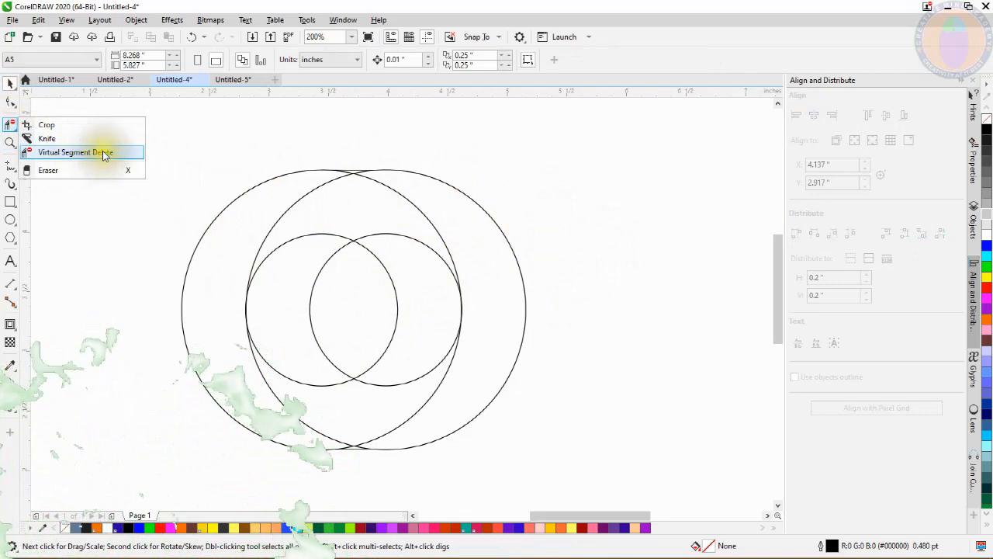
{"action": "left_click", "coordinate": [79, 153]}
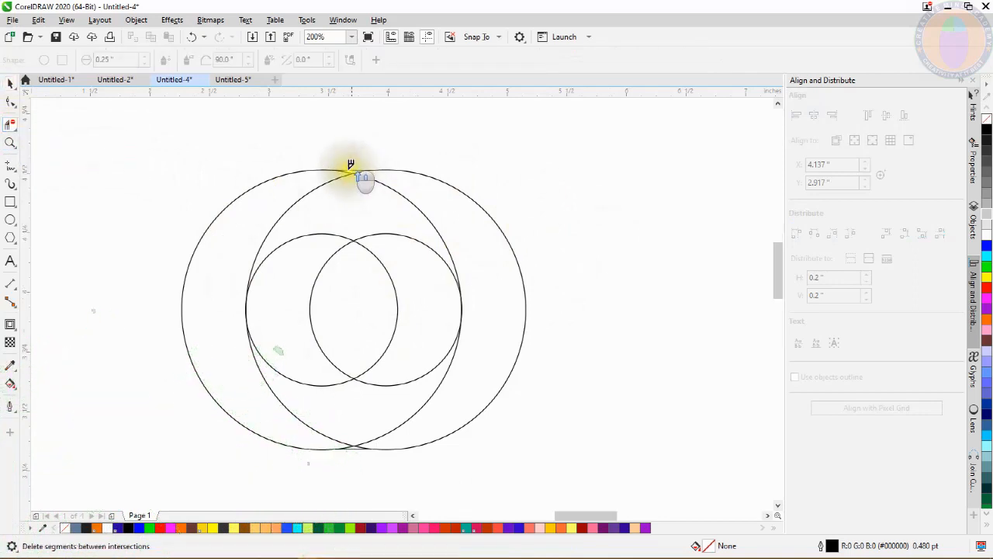
{"action": "scroll", "coordinate": [351, 169], "scroll_direction": "up", "scroll_amount": 8}
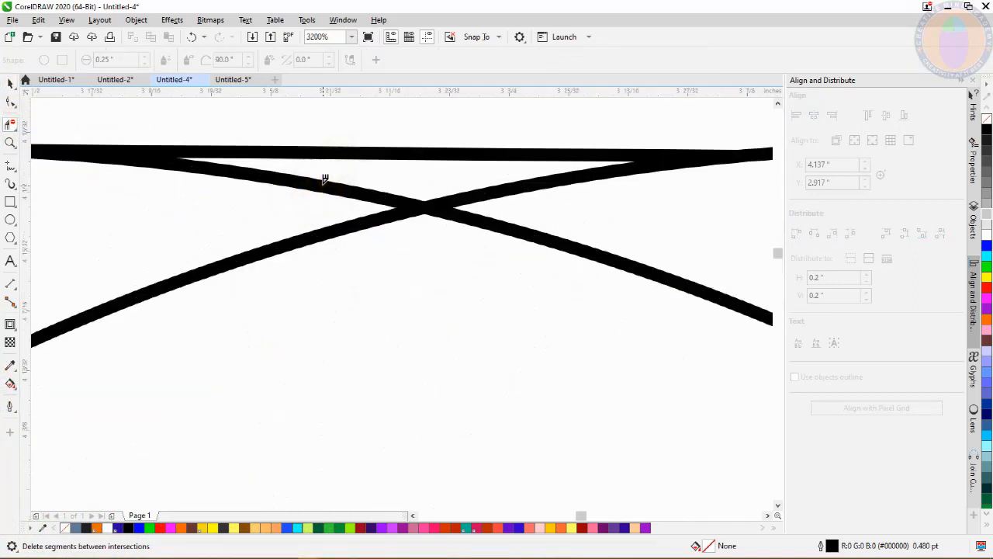
{"action": "scroll", "coordinate": [325, 180], "scroll_direction": "down", "scroll_amount": 8}
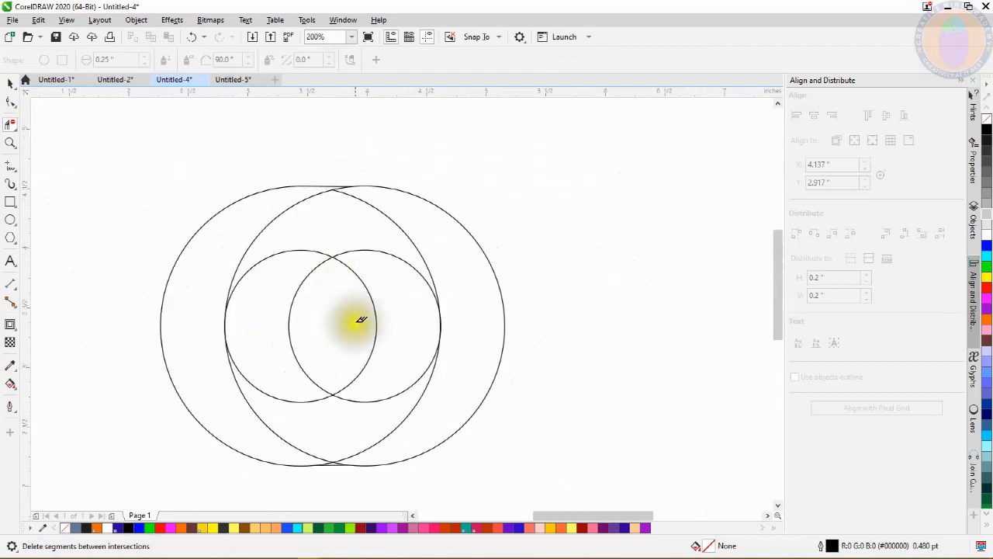
Delete the short arc at the bottom crossing and the overlapping arcs of the large and small circles to form two interlocking curved shapes
{"action": "scroll", "coordinate": [351, 464], "scroll_direction": "up", "scroll_amount": 8}
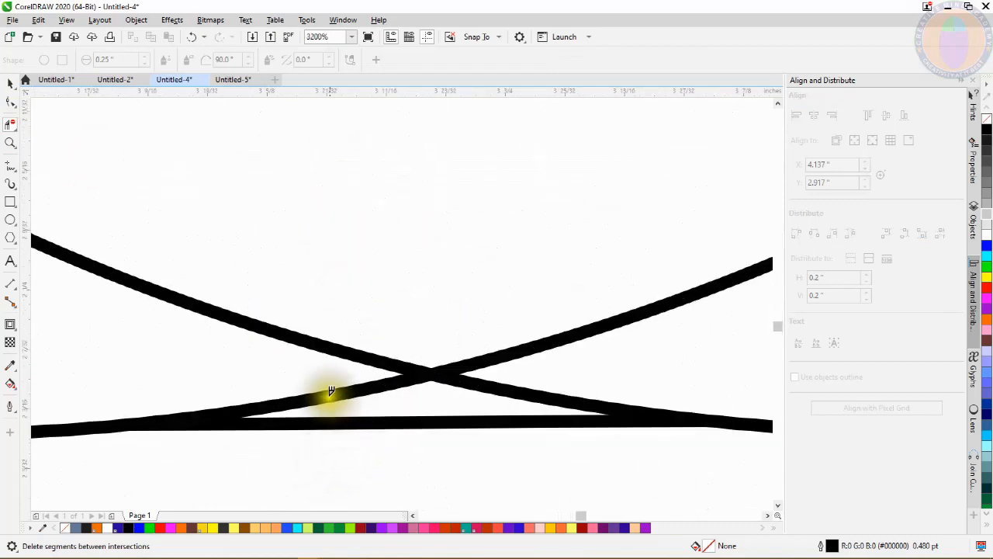
{"action": "left_click", "coordinate": [328, 391]}
{"action": "scroll", "coordinate": [409, 388], "scroll_direction": "down", "scroll_amount": 8}
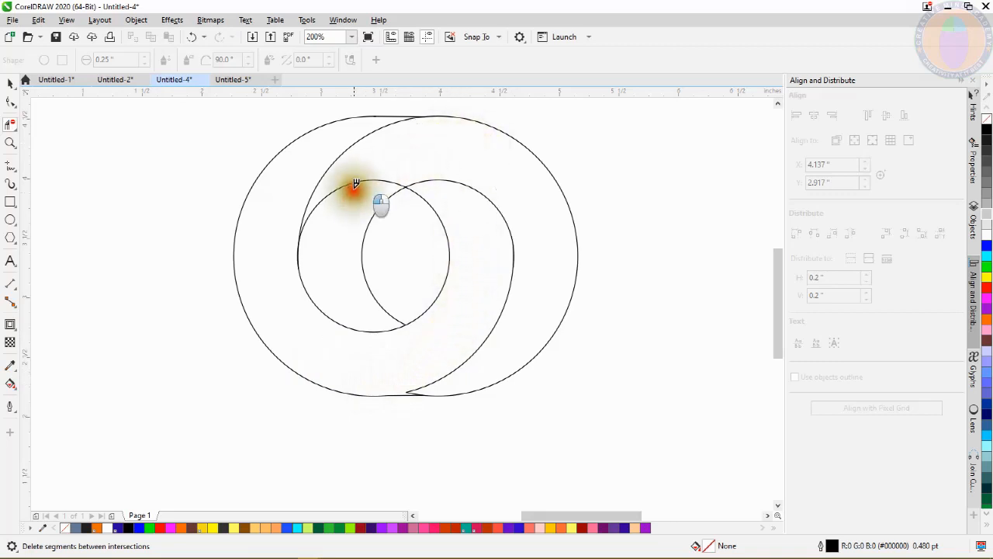
{"action": "left_click_drag", "start_coordinate": [355, 184], "coordinate": [367, 165]}
{"action": "scroll", "coordinate": [349, 266], "scroll_direction": "down", "scroll_amount": 3}
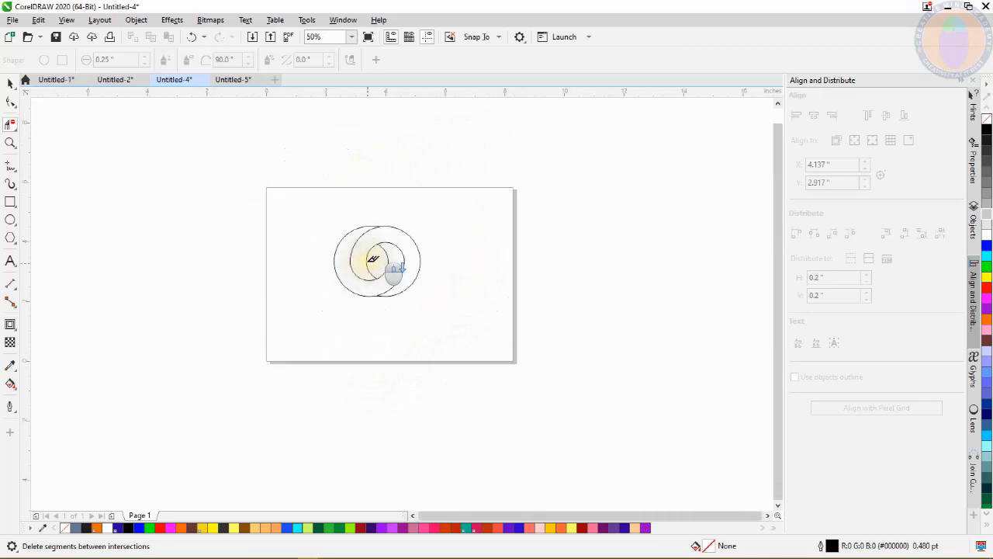
{"action": "scroll", "coordinate": [381, 256], "scroll_direction": "up", "scroll_amount": 3}
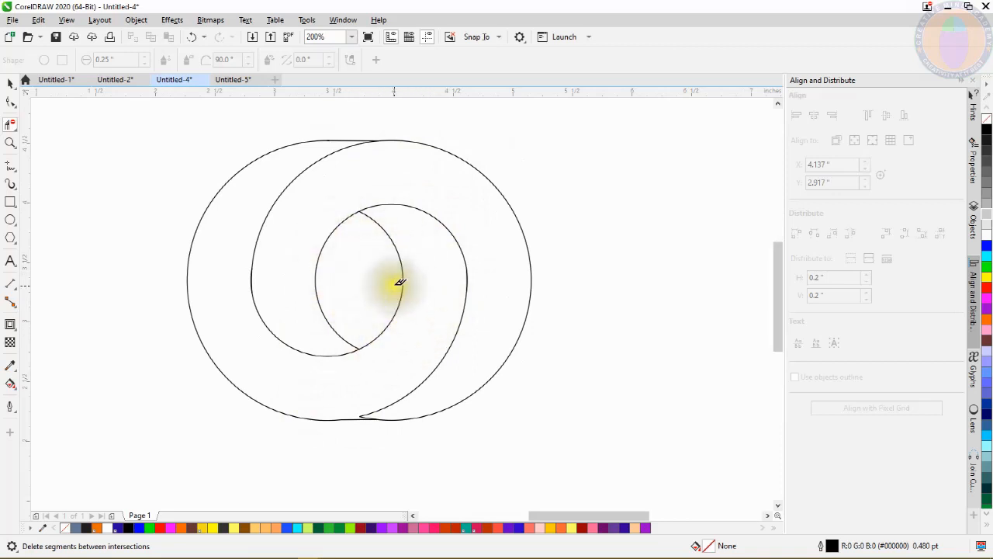
Fill the left interlocking curved shape with orange using Smart Fill
{"action": "left_click", "coordinate": [7, 83]}
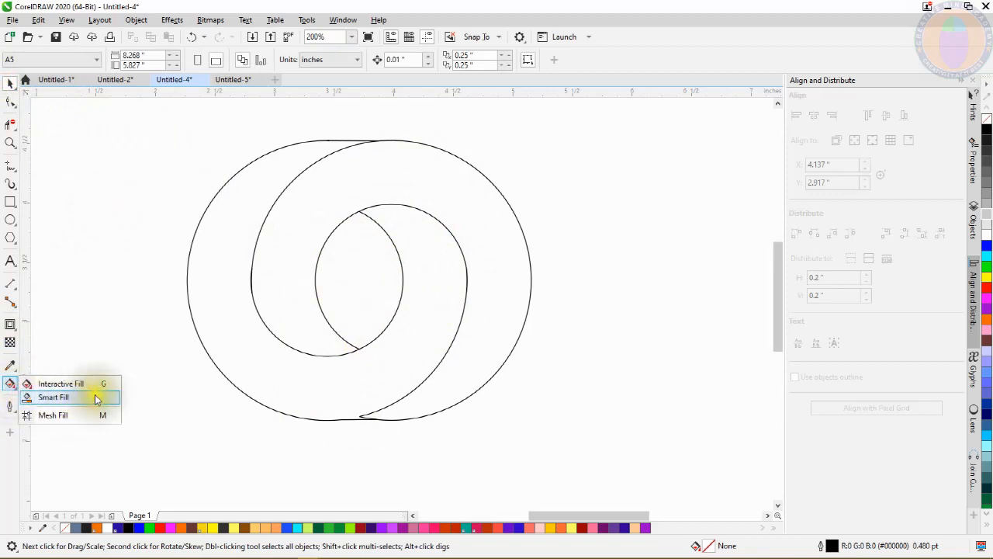
{"action": "left_click", "coordinate": [90, 397]}
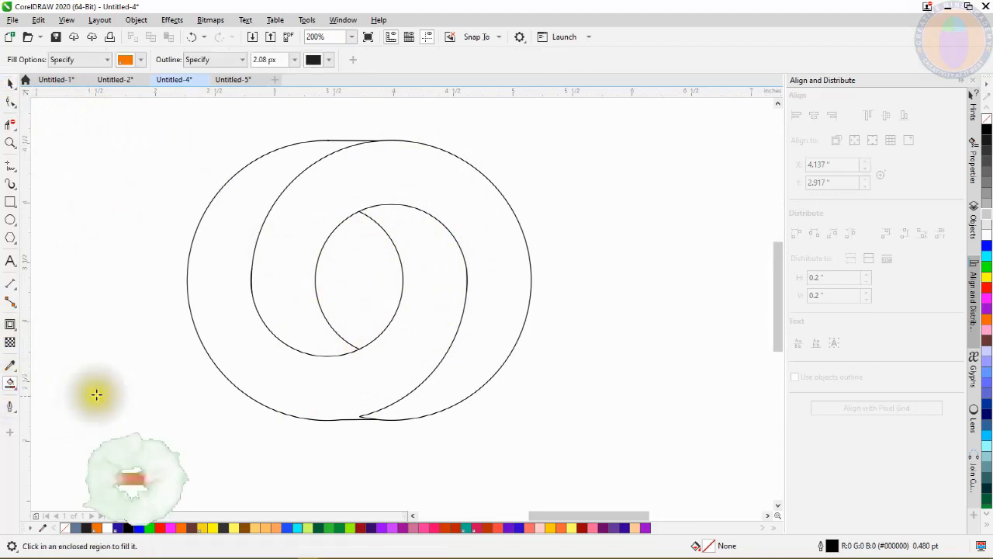
{"action": "left_click", "coordinate": [220, 286]}
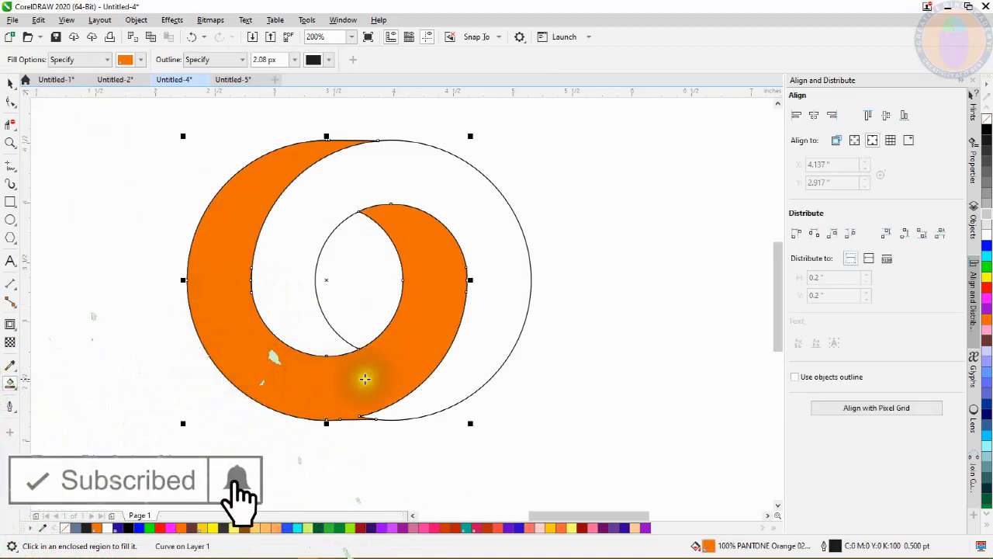
Fill the right interlocking shape with orange using Smart Fill and deselect it
{"action": "left_click", "coordinate": [471, 217]}
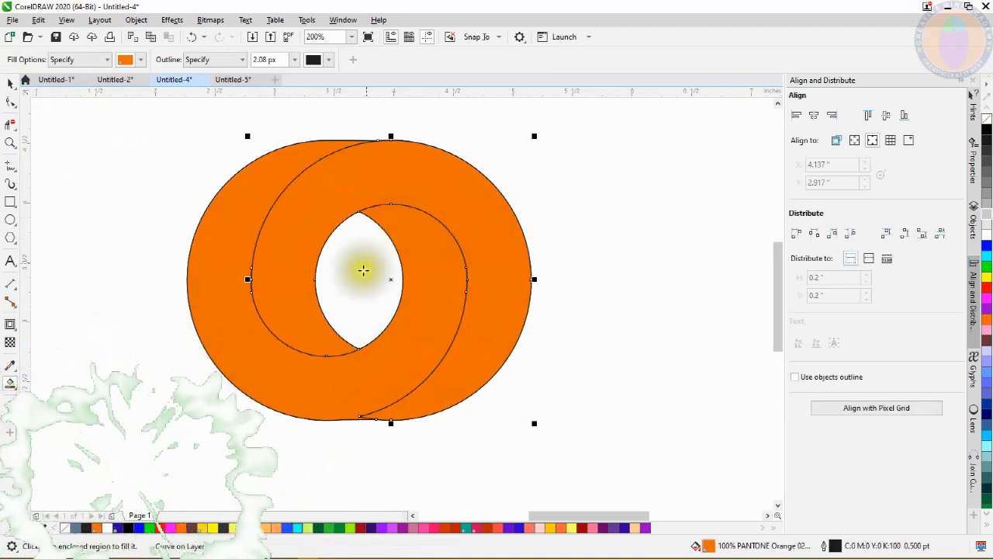
{"action": "left_click", "coordinate": [9, 83]}
{"action": "left_click", "coordinate": [627, 222]}
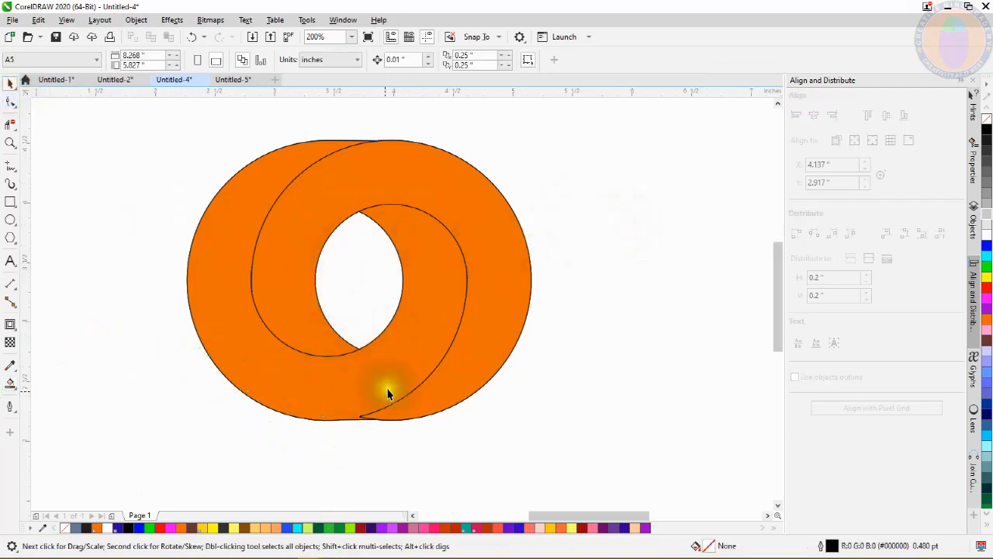
Move the two orange shapes to the right, clear of the original outlines, and delete the leftover outline curves
{"action": "scroll", "coordinate": [346, 360], "scroll_direction": "down", "scroll_amount": 2}
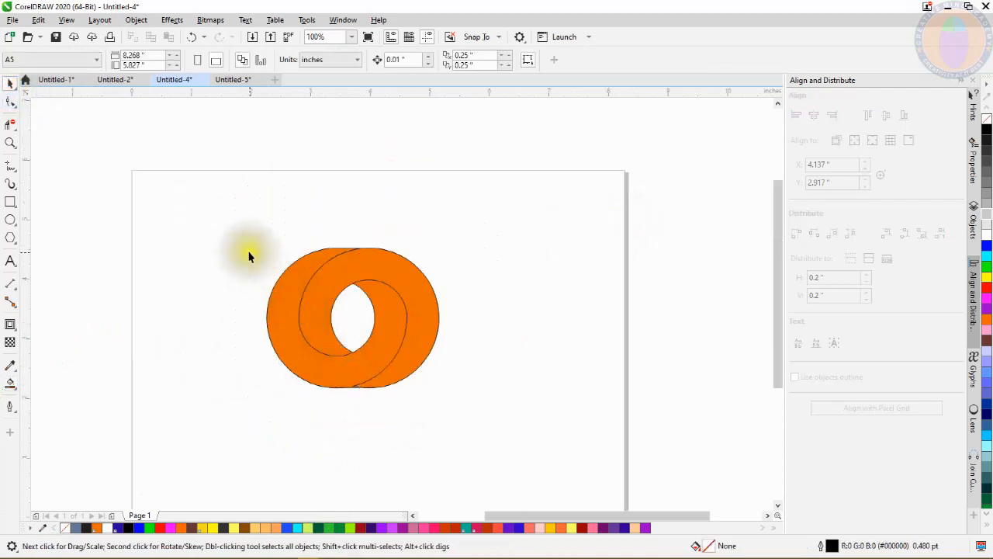
{"action": "left_click", "coordinate": [285, 285]}
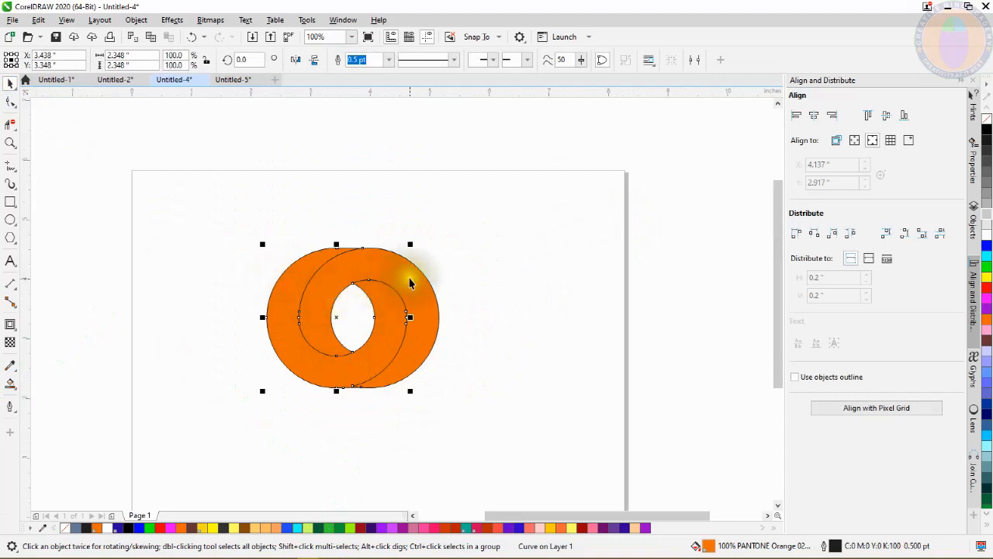
{"action": "left_click", "coordinate": [432, 302], "text": "shift"}
{"action": "left_click_drag", "start_coordinate": [375, 268], "coordinate": [569, 263]}
{"action": "left_click_drag", "start_coordinate": [223, 218], "coordinate": [464, 421]}
{"action": "right_click", "coordinate": [302, 284]}
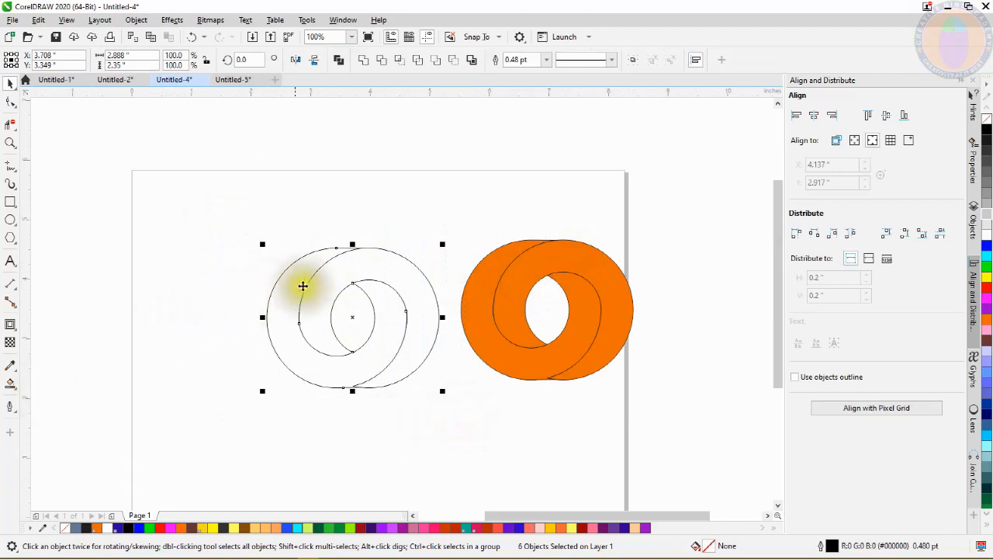
{"action": "left_click", "coordinate": [354, 308]}
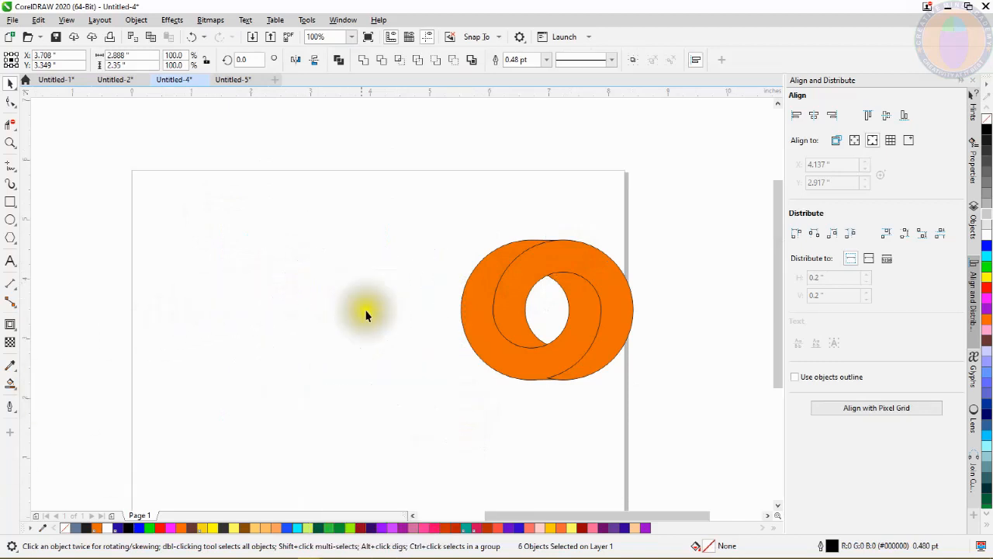
Move both orange shapes back to the middle of the page
{"action": "left_click_drag", "start_coordinate": [715, 442], "coordinate": [723, 443]}
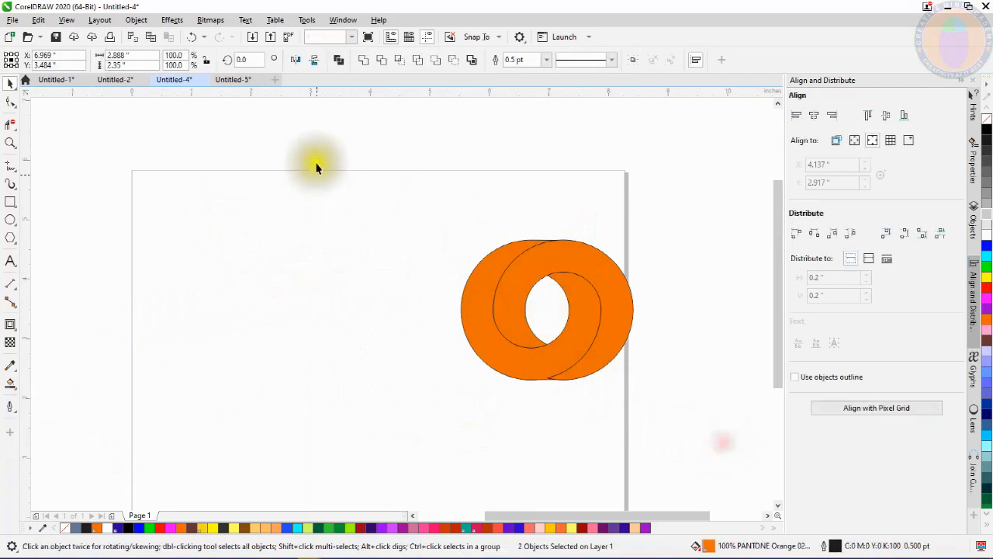
{"action": "left_click_drag", "start_coordinate": [393, 188], "coordinate": [611, 363]}
{"action": "left_click_drag", "start_coordinate": [569, 287], "coordinate": [408, 307]}
{"action": "left_click", "coordinate": [381, 244]}
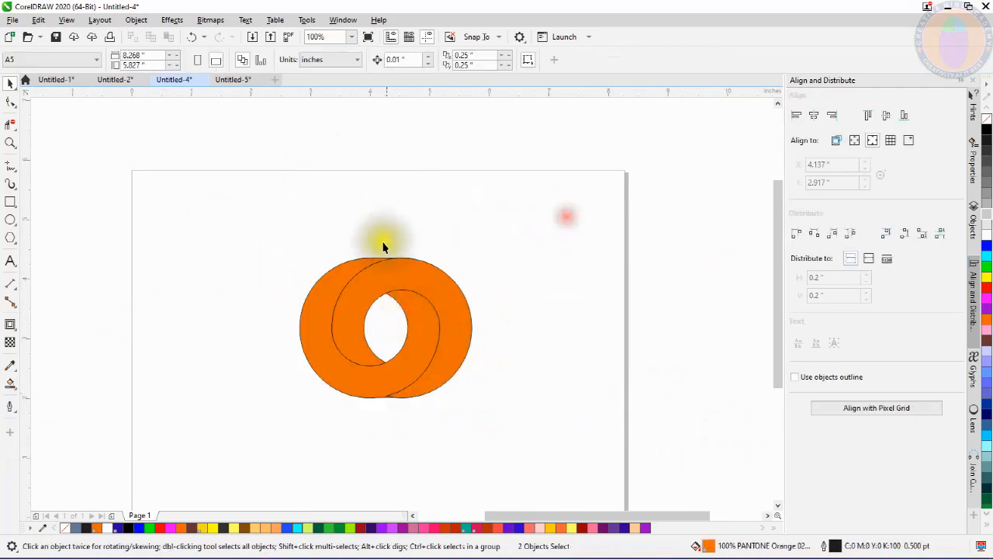
Apply a linear fountain fill to the left orange shape, running from its top edge down to its bottom edge
{"action": "left_click", "coordinate": [335, 299]}
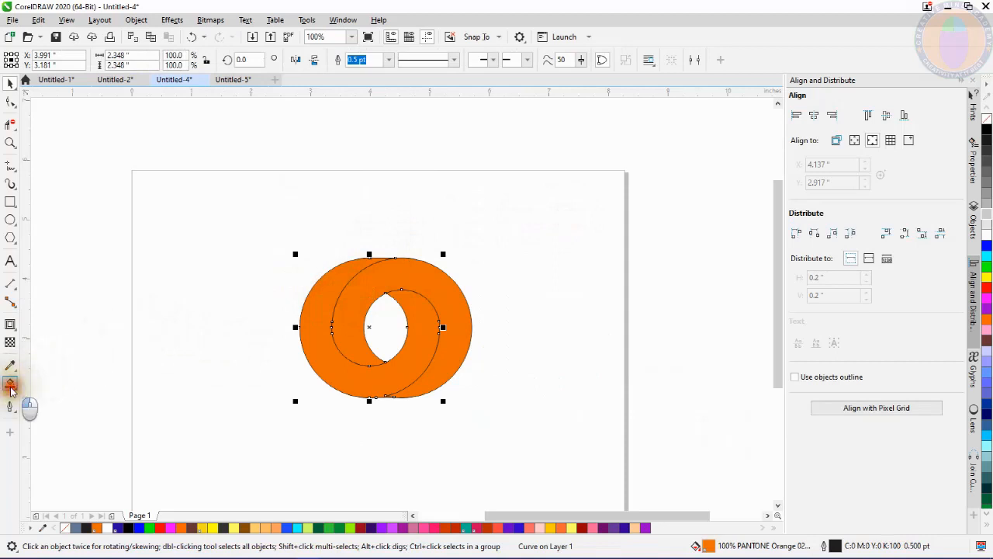
{"action": "left_click", "coordinate": [48, 383]}
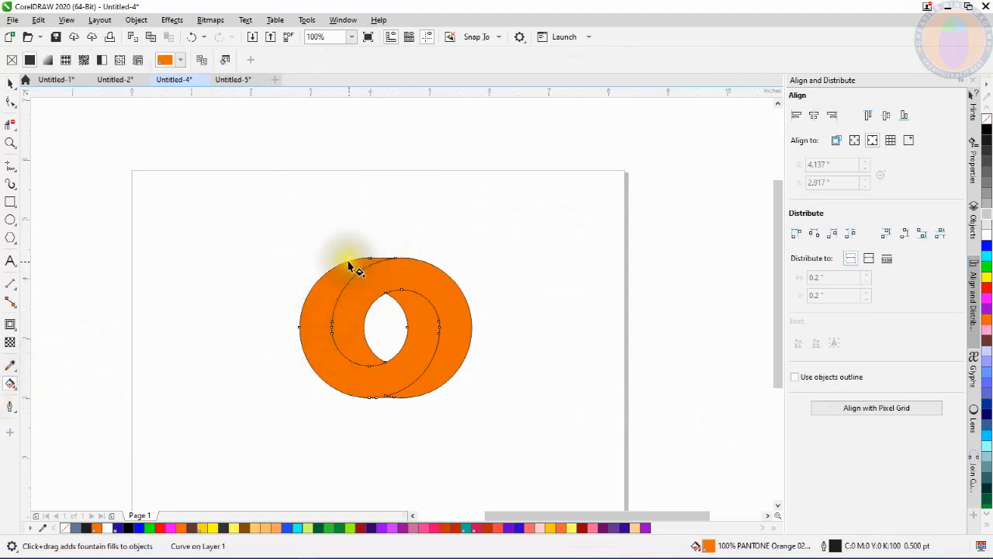
{"action": "left_click_drag", "start_coordinate": [349, 266], "coordinate": [358, 396]}
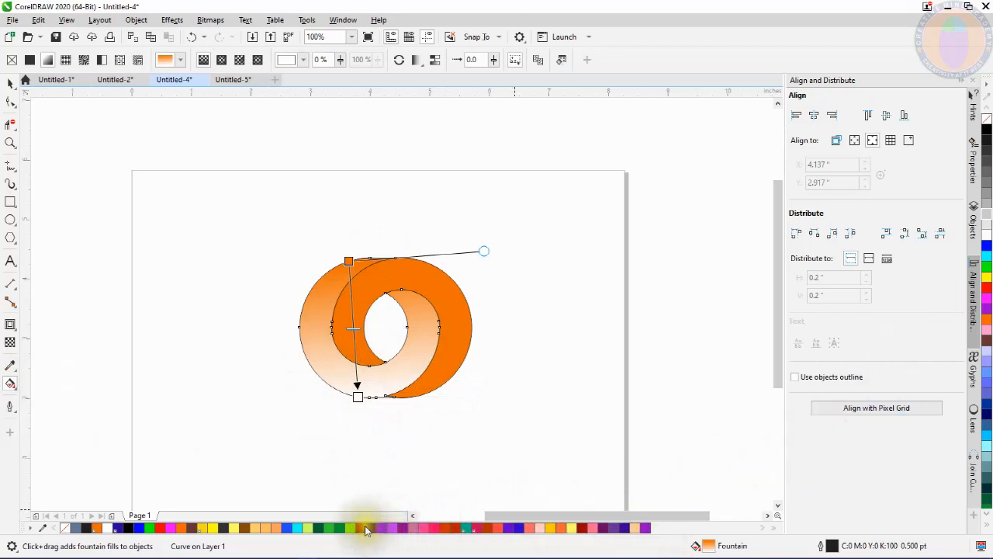
Colour the left shape's gradient black at the top and red at the bottom, and shift its top node slightly right
{"action": "left_click_drag", "start_coordinate": [361, 531], "coordinate": [359, 398]}
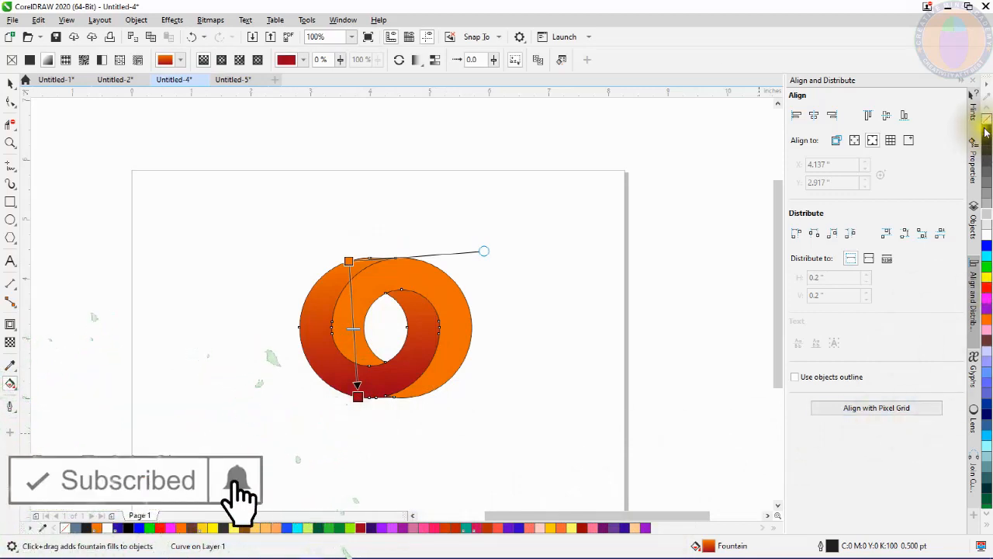
{"action": "left_click_drag", "start_coordinate": [987, 129], "coordinate": [347, 262]}
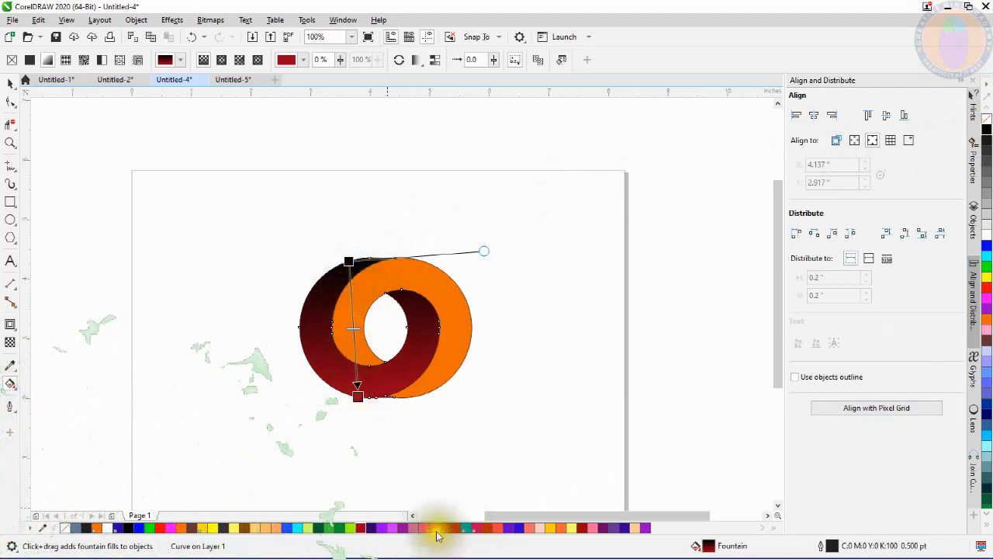
{"action": "left_click", "coordinate": [358, 396]}
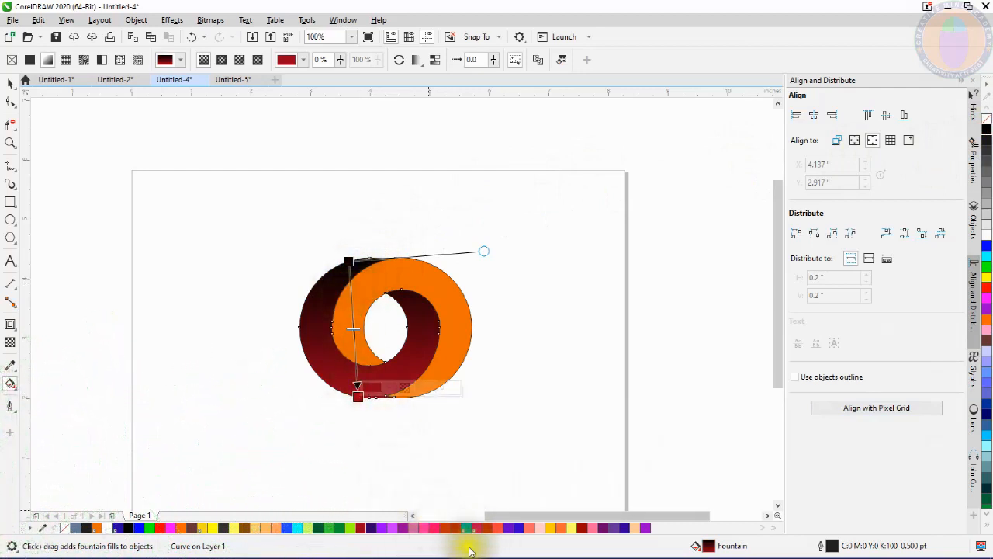
{"action": "left_click", "coordinate": [161, 529]}
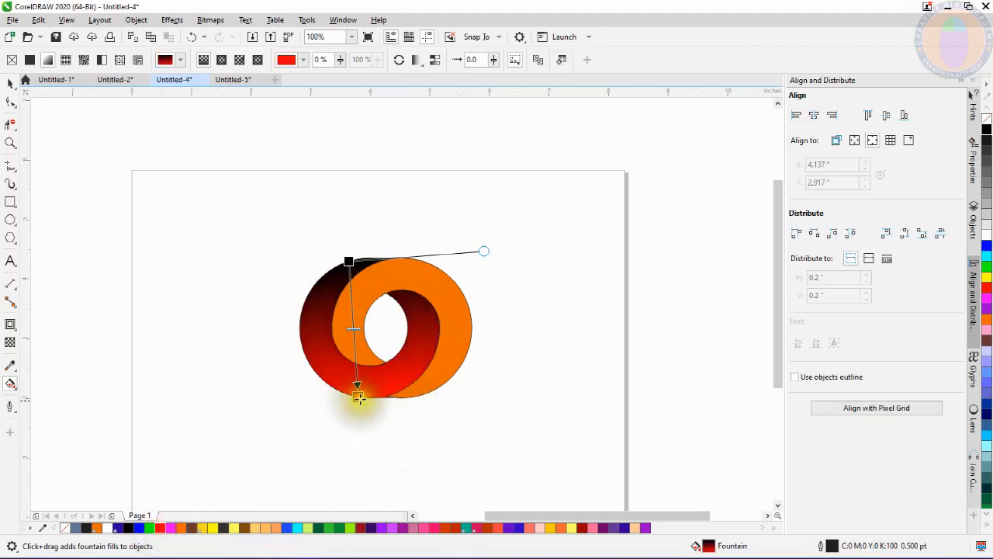
{"action": "left_click", "coordinate": [350, 257]}
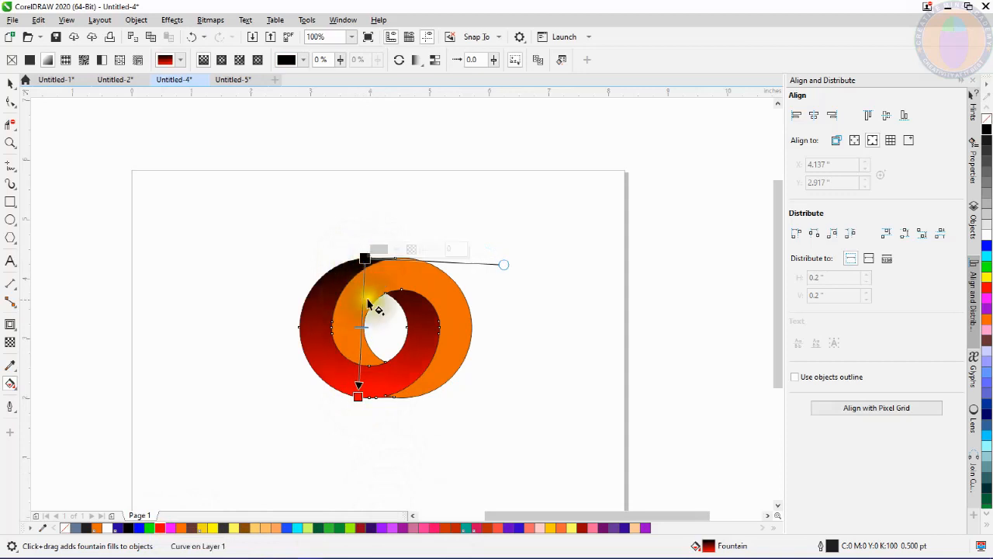
Copy only the Fill property from the left gradient shape onto the right orange shape
{"action": "left_click", "coordinate": [423, 280]}
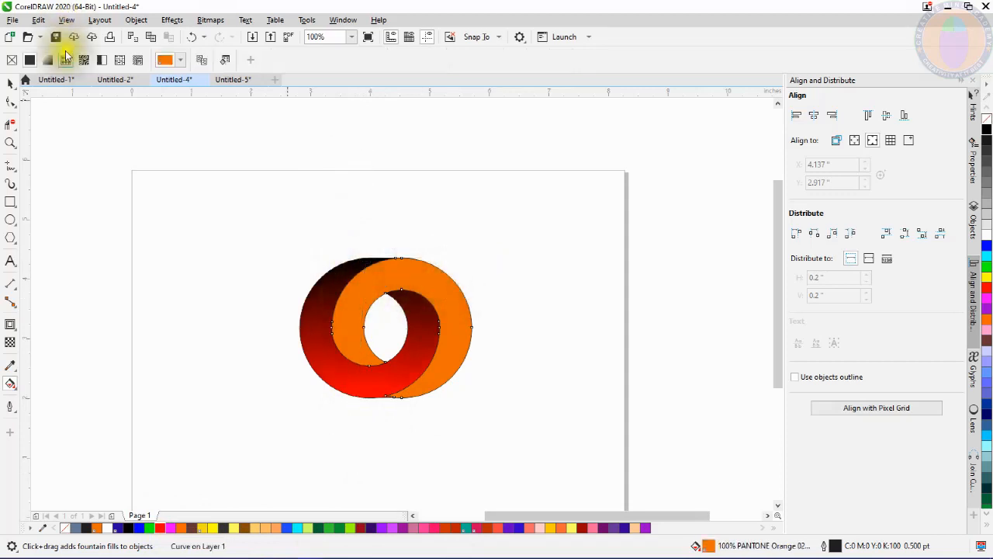
{"action": "left_click", "coordinate": [38, 20]}
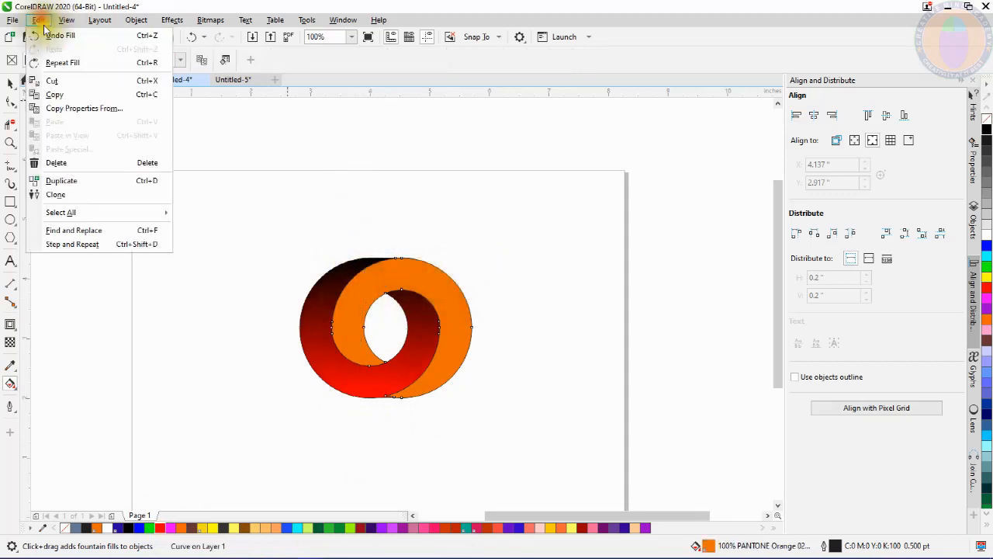
{"action": "left_click", "coordinate": [96, 109]}
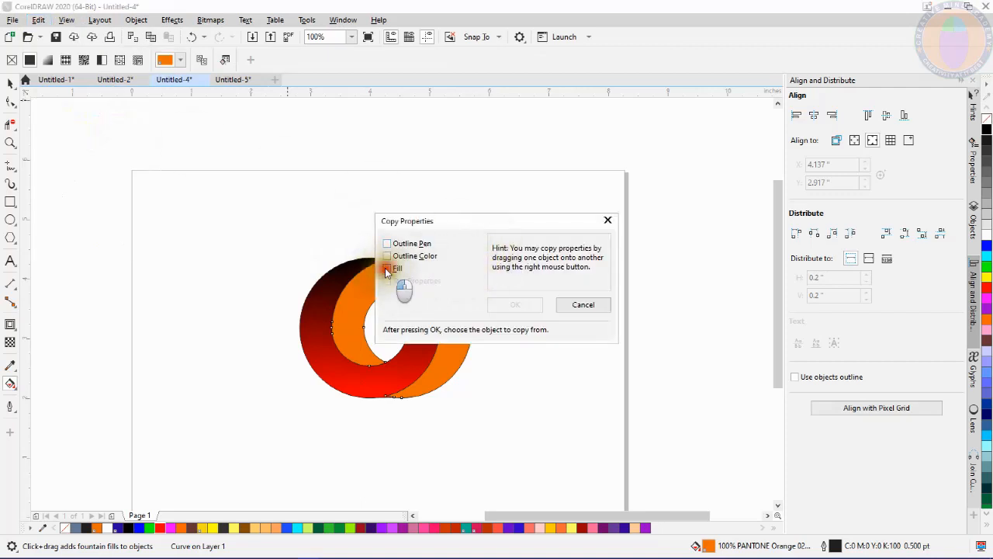
{"action": "left_click", "coordinate": [497, 305]}
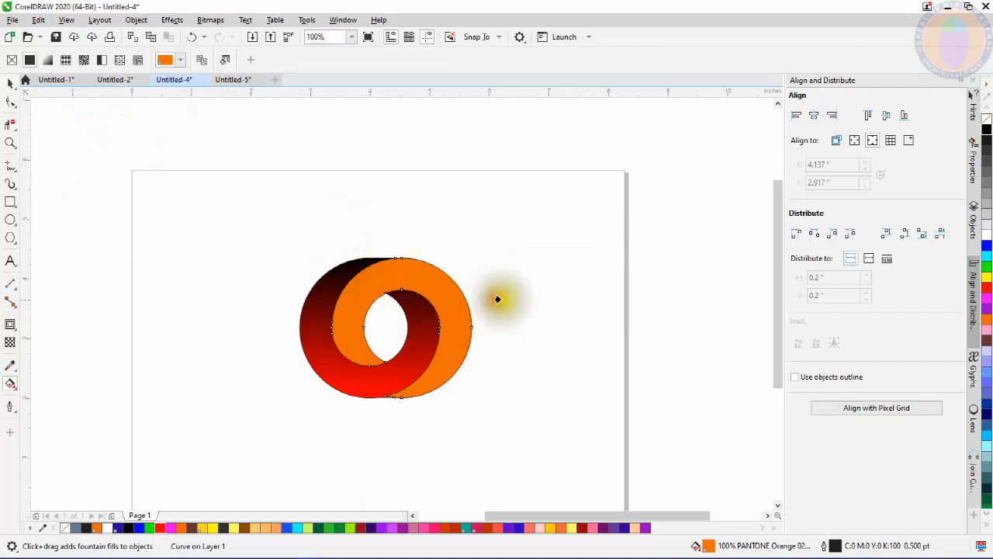
{"action": "left_click", "coordinate": [324, 292]}
{"action": "left_click", "coordinate": [326, 363]}
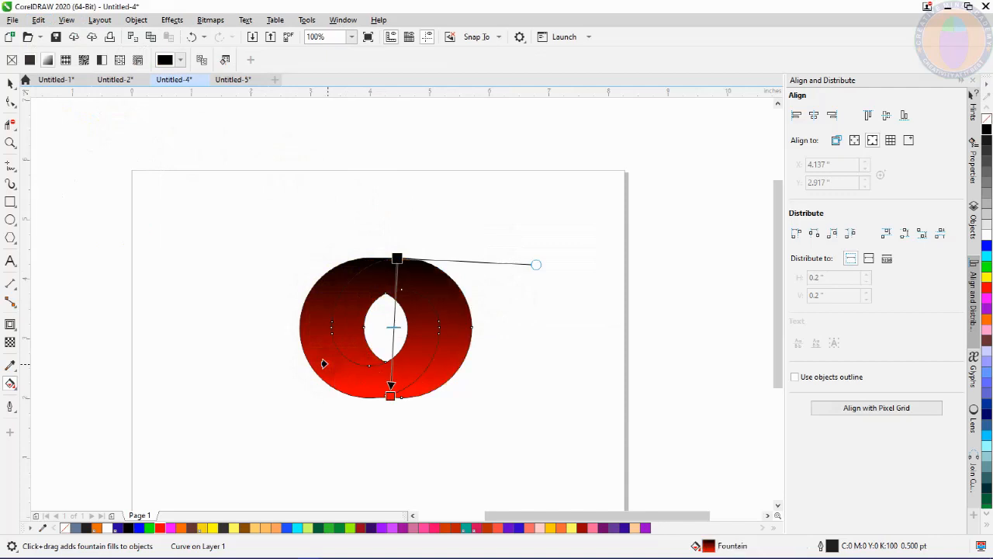
Reverse the right shape's gradient so red is at the top, and adjust its end nodes to tilt it slightly
{"action": "left_click", "coordinate": [396, 257]}
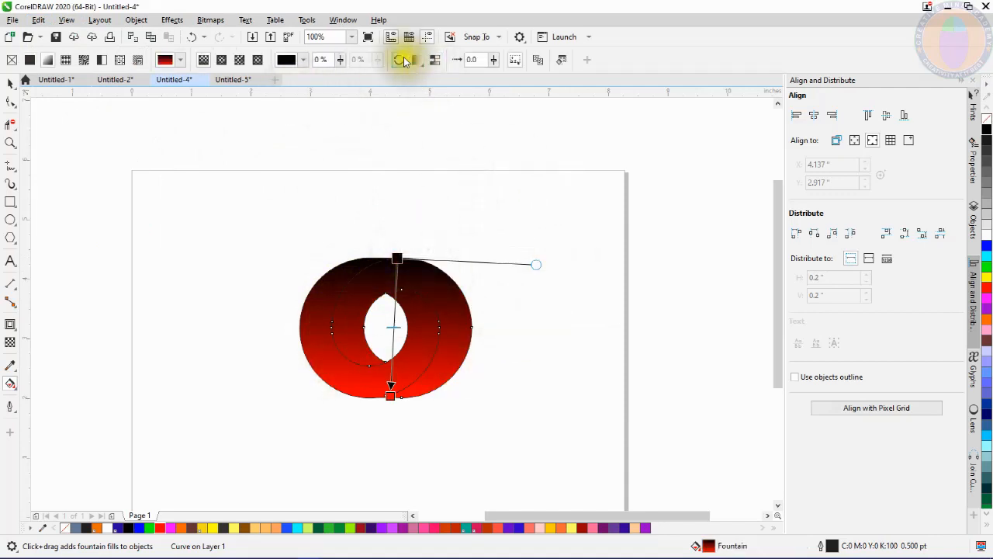
{"action": "left_click", "coordinate": [399, 61]}
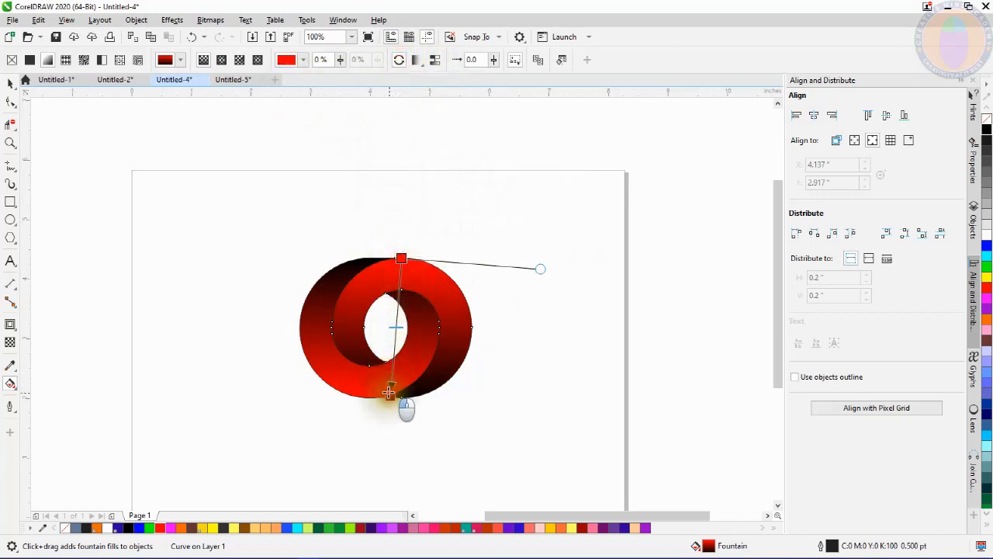
{"action": "left_click_drag", "start_coordinate": [389, 393], "coordinate": [386, 395]}
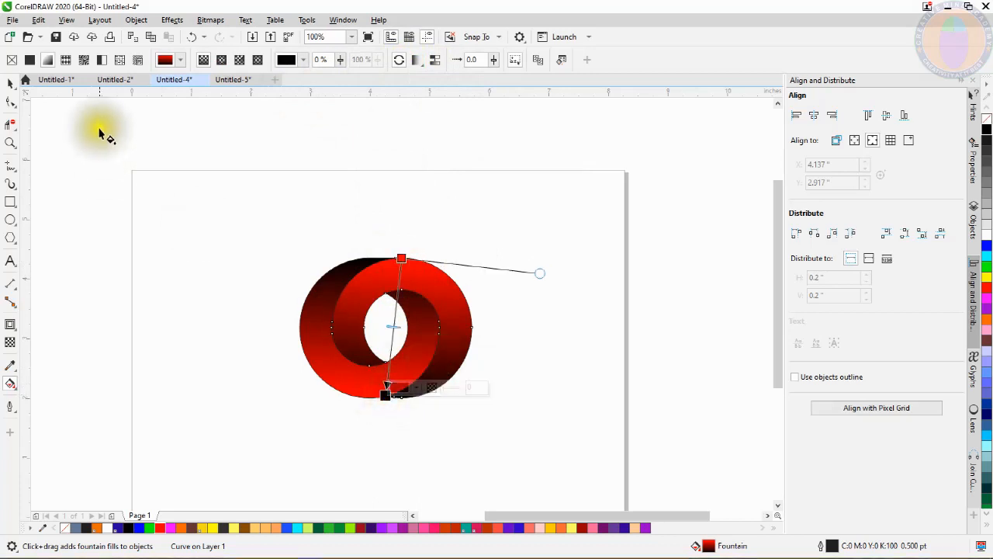
Set the outline width of both gradient shapes to None
{"action": "left_click", "coordinate": [10, 83]}
{"action": "left_click_drag", "start_coordinate": [230, 202], "coordinate": [570, 455]}
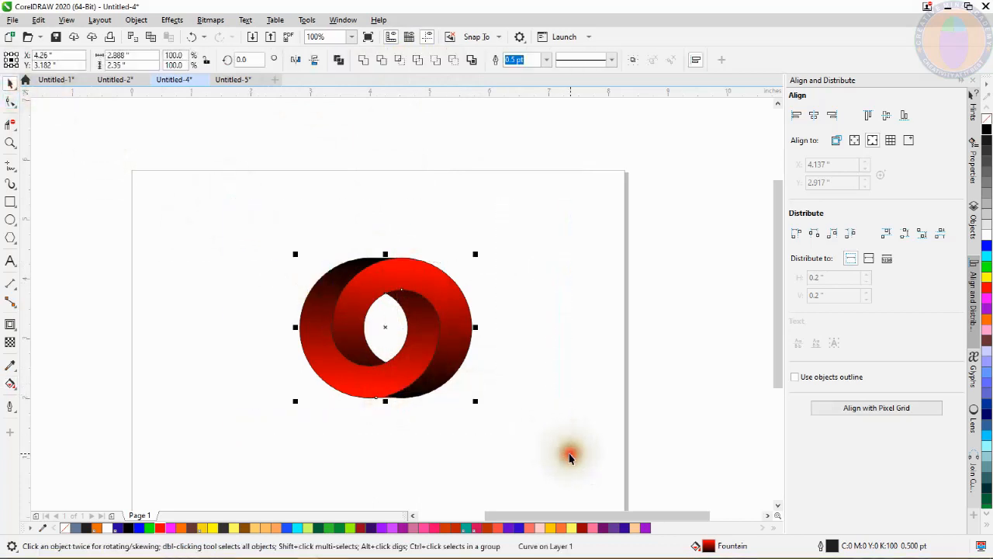
{"action": "left_click", "coordinate": [547, 60]}
{"action": "left_click", "coordinate": [515, 72]}
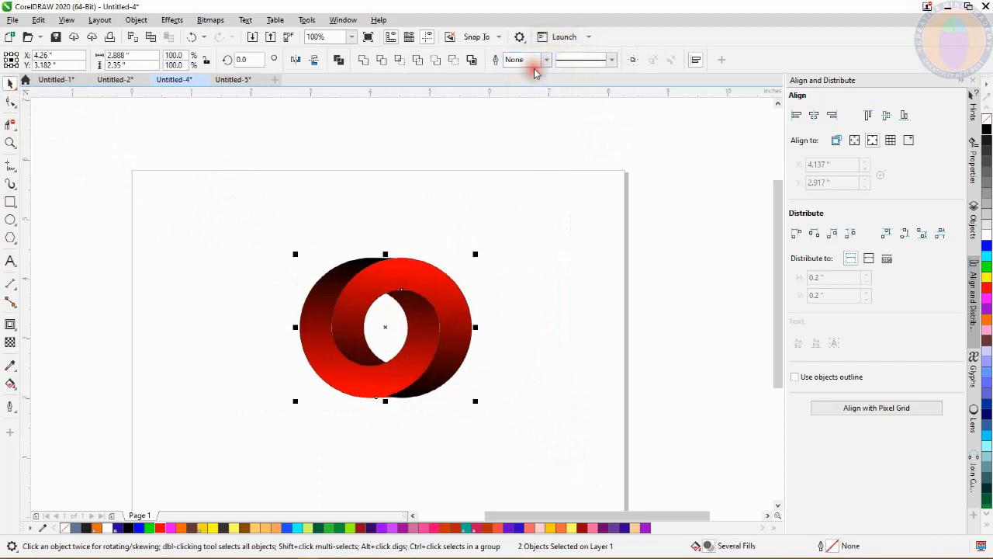
{"action": "left_click", "coordinate": [505, 208]}
Place a copy of the red and black logo across the page's left edge
{"action": "scroll", "coordinate": [361, 263], "scroll_direction": "down", "scroll_amount": 1}
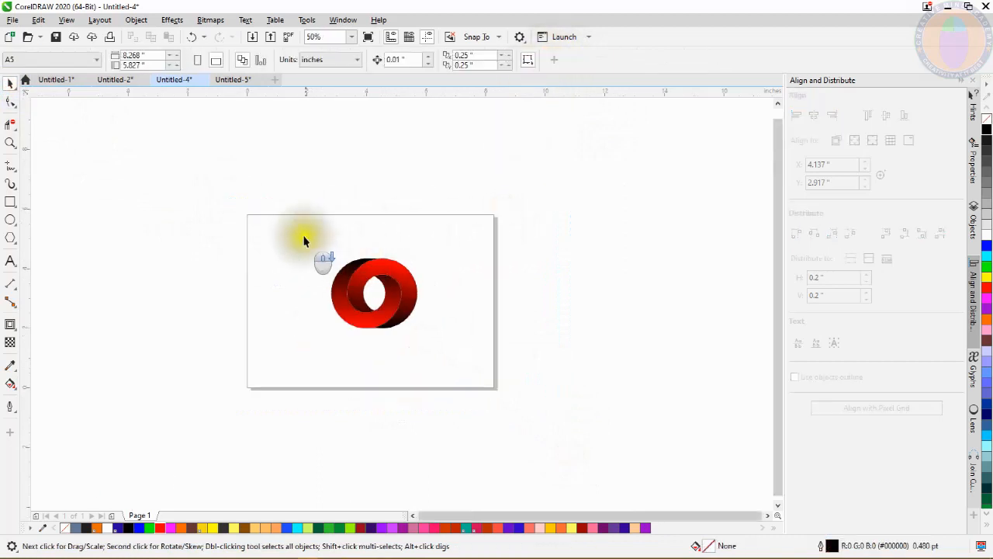
{"action": "left_click_drag", "start_coordinate": [295, 222], "coordinate": [452, 329]}
{"action": "left_click", "coordinate": [368, 318]}
{"action": "left_click_drag", "start_coordinate": [368, 318], "coordinate": [201, 295]}
Shift the top gradient node of the original logo's left shape slightly to the left
{"action": "left_click_drag", "start_coordinate": [309, 229], "coordinate": [505, 357]}
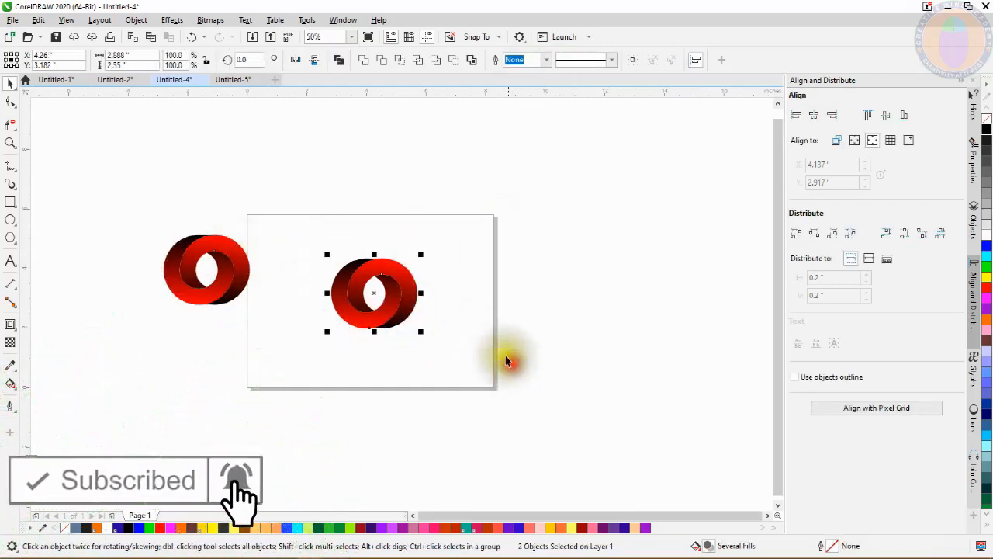
{"action": "key", "text": "shift+F2"}
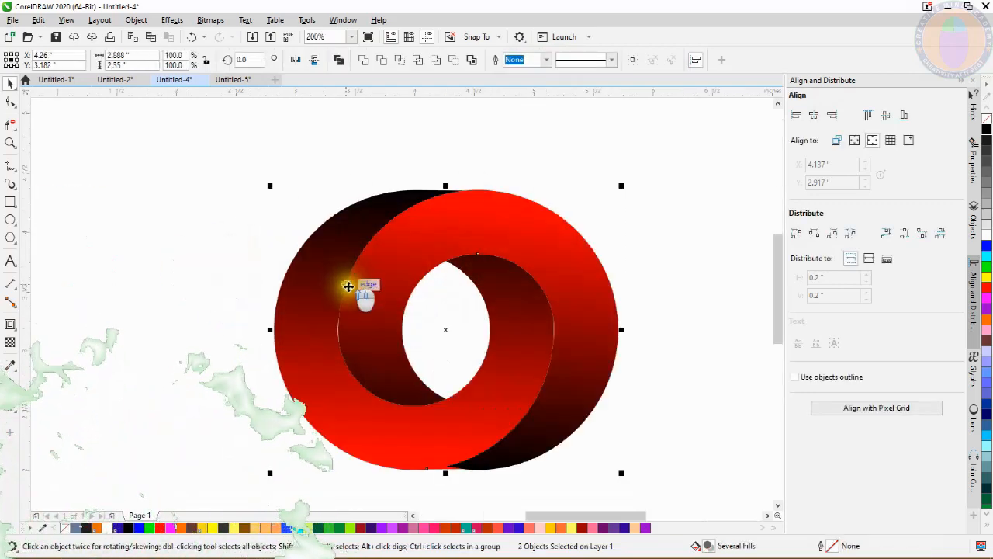
{"action": "left_click", "coordinate": [294, 290]}
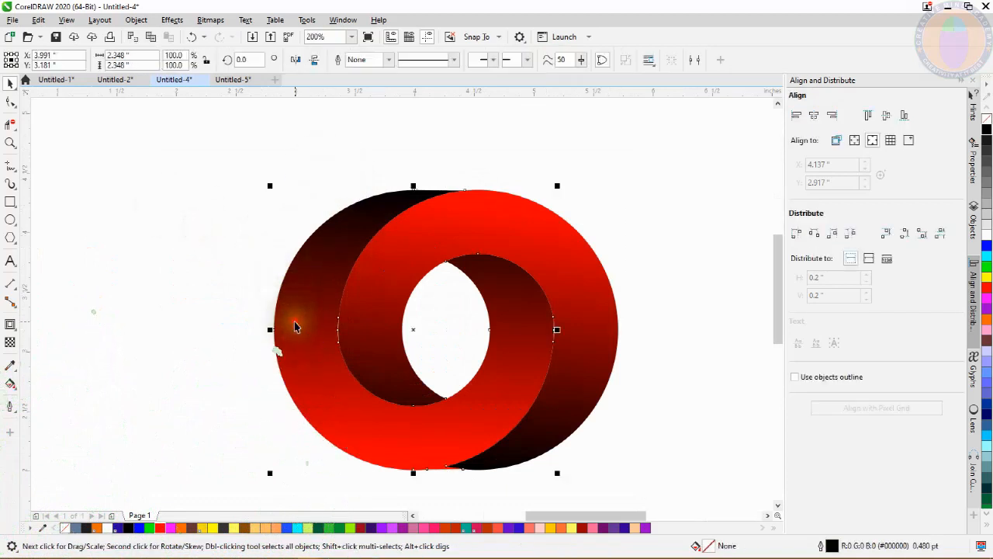
{"action": "left_click", "coordinate": [11, 385]}
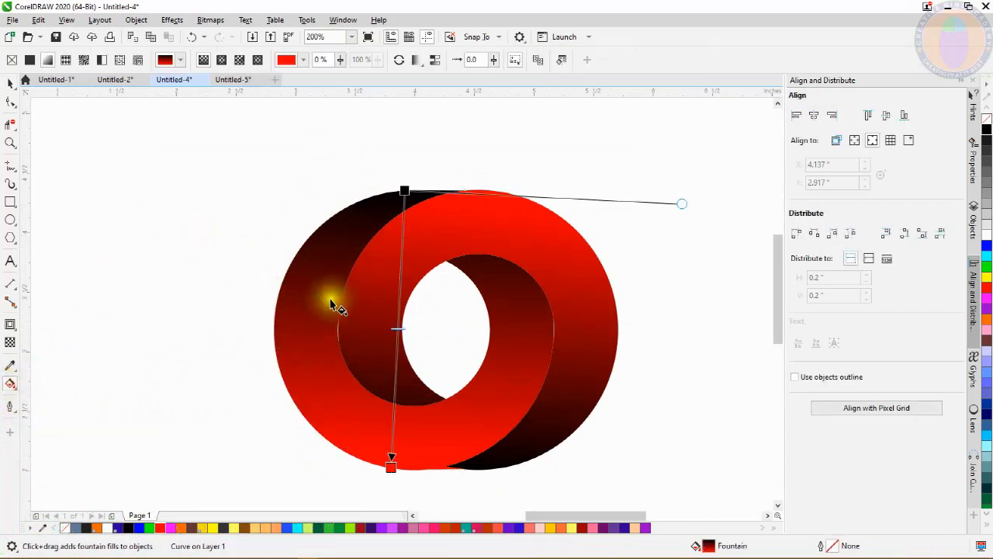
{"action": "left_click_drag", "start_coordinate": [405, 189], "coordinate": [395, 191]}
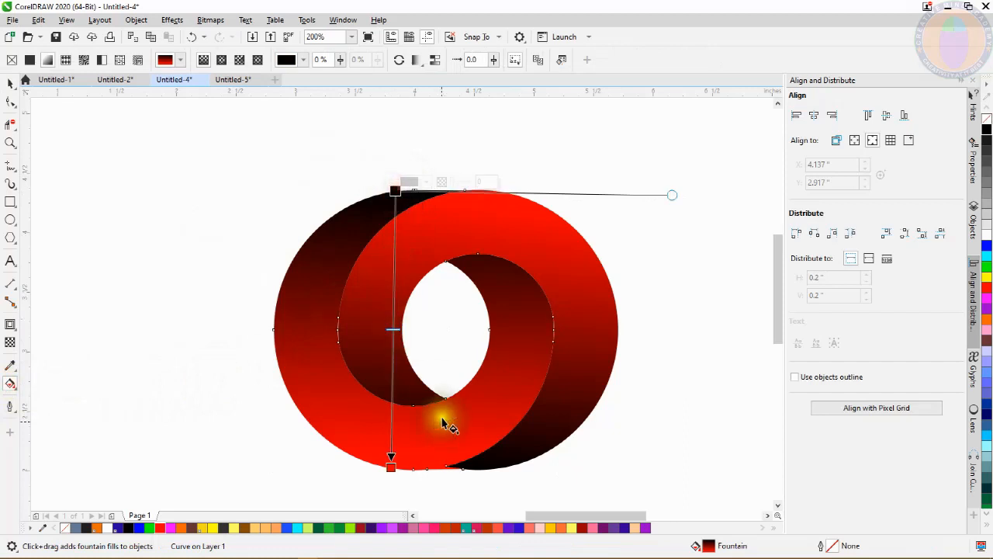
Recolour both end nodes of the left shape's gradient brown
{"action": "left_click", "coordinate": [391, 467]}
{"action": "left_click_drag", "start_coordinate": [246, 529], "coordinate": [391, 469]}
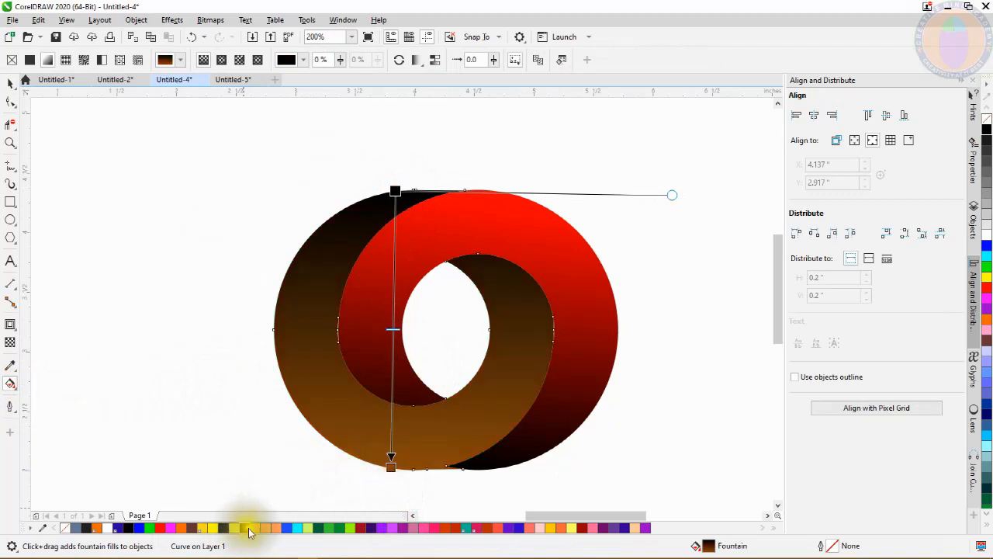
{"action": "left_click_drag", "start_coordinate": [242, 530], "coordinate": [327, 391]}
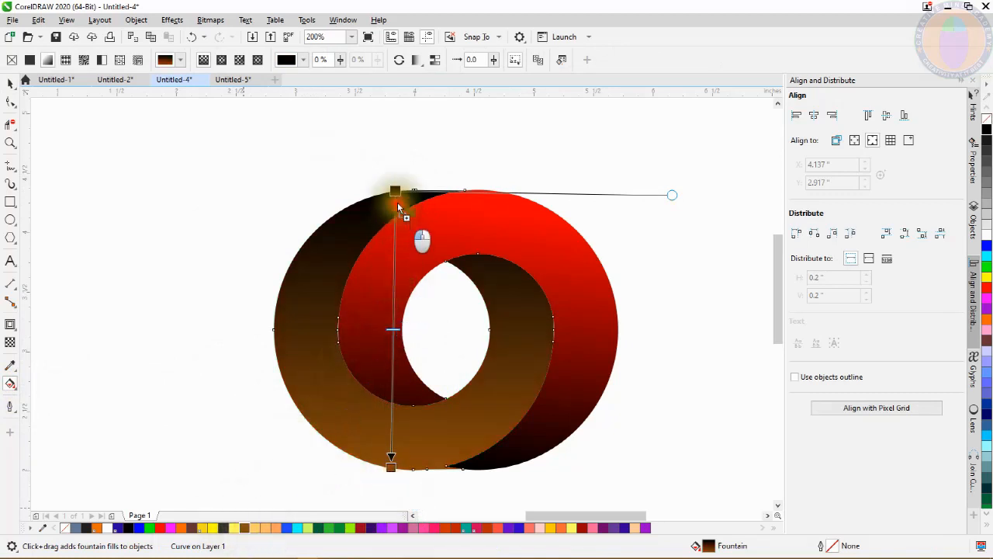
{"action": "left_click_drag", "start_coordinate": [397, 202], "coordinate": [394, 192]}
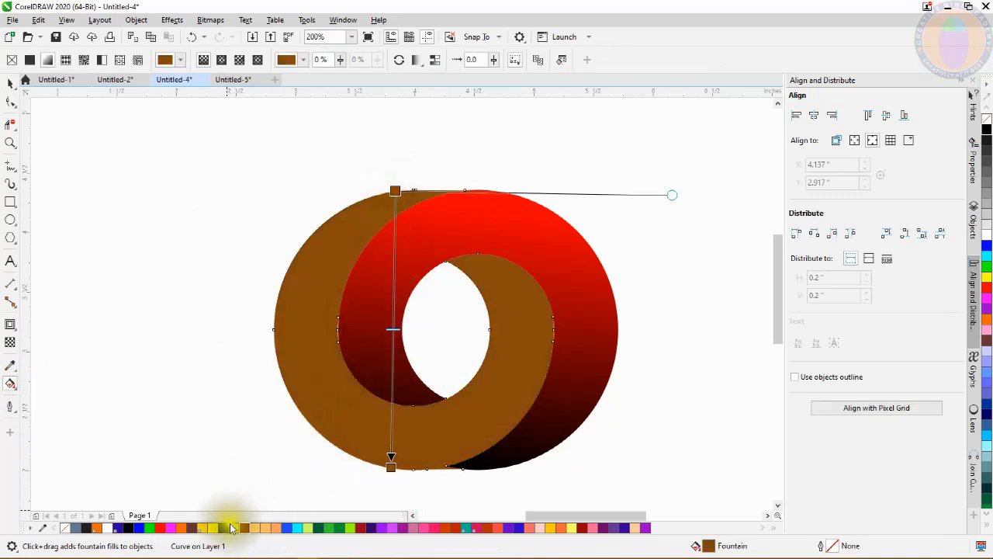
Add a yellow colour node at the middle of the left shape's brown gradient
{"action": "left_click_drag", "start_coordinate": [230, 529], "coordinate": [330, 464]}
{"action": "left_click_drag", "start_coordinate": [397, 313], "coordinate": [392, 322]}
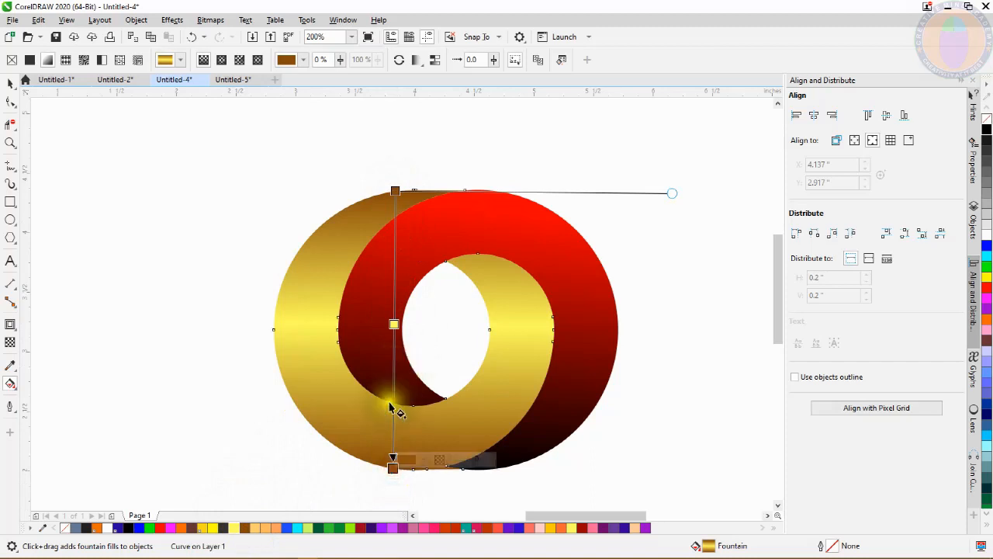
{"action": "left_click", "coordinate": [395, 330]}
Copy only the fill property from the left gold shape onto the red and black right shape
{"action": "left_click", "coordinate": [516, 240]}
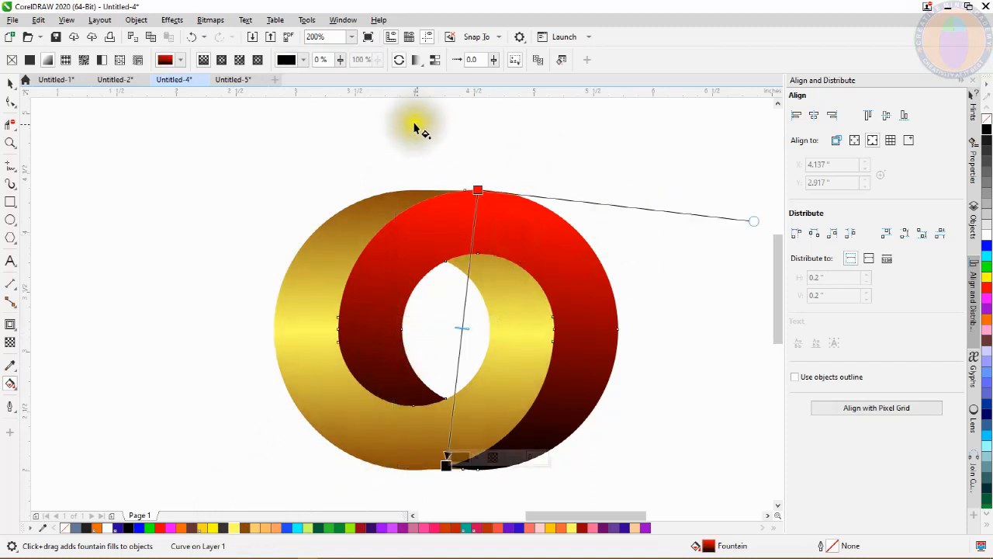
{"action": "left_click", "coordinate": [40, 20]}
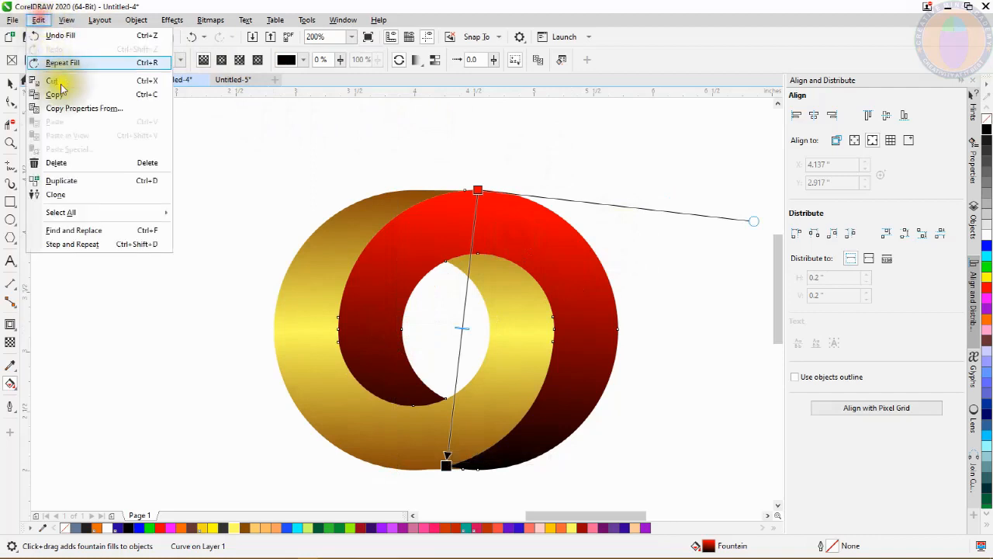
{"action": "left_click", "coordinate": [111, 109]}
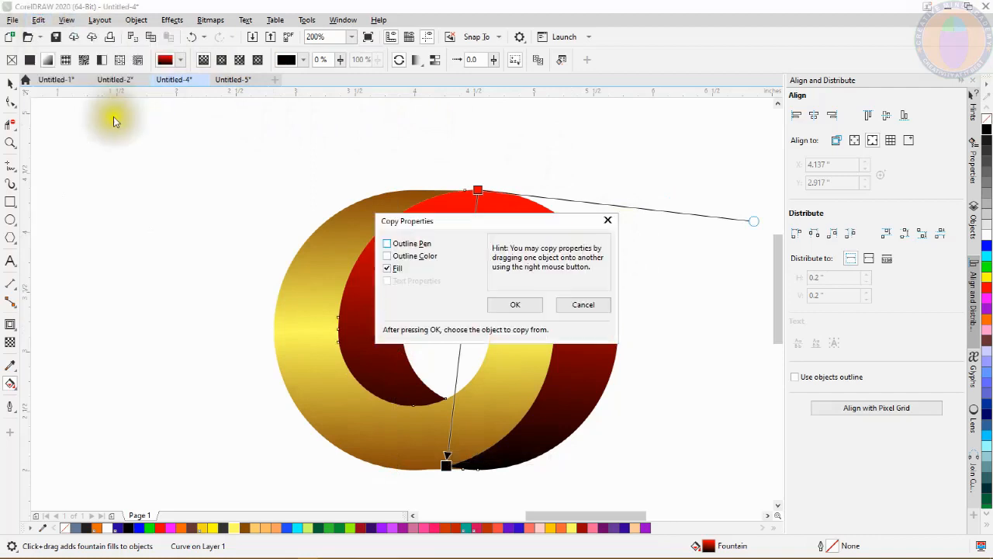
{"action": "left_click", "coordinate": [505, 306]}
{"action": "left_click", "coordinate": [310, 286]}
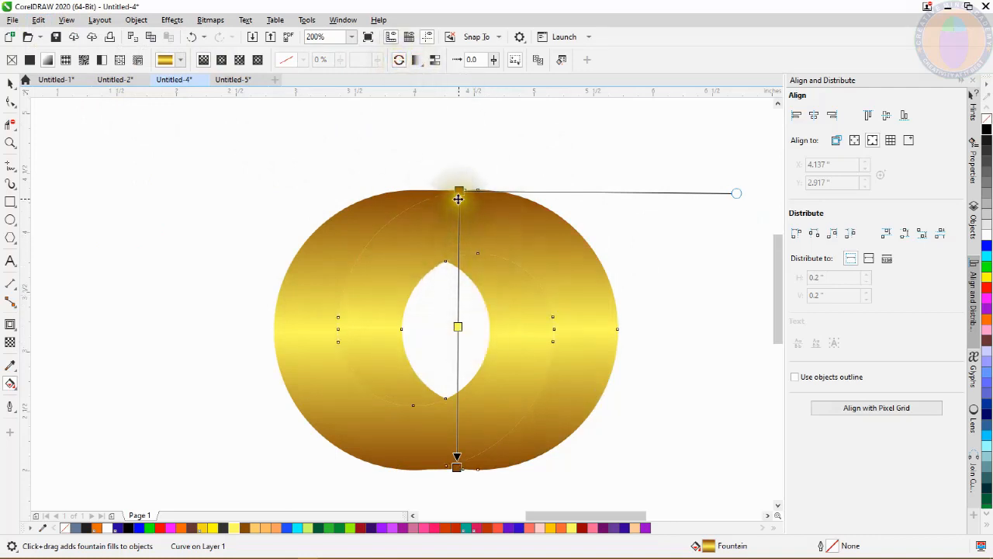
Rotate the right shape's gold gradient to run almost horizontally, from the shape's right edge to the left ring's band
{"action": "left_click_drag", "start_coordinate": [459, 192], "coordinate": [558, 214]}
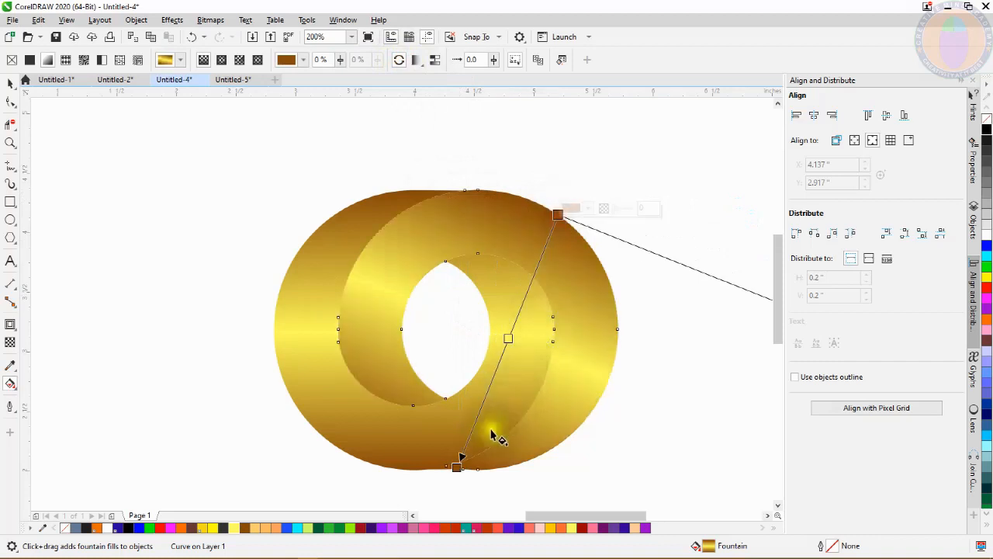
{"action": "left_click_drag", "start_coordinate": [456, 468], "coordinate": [326, 392]}
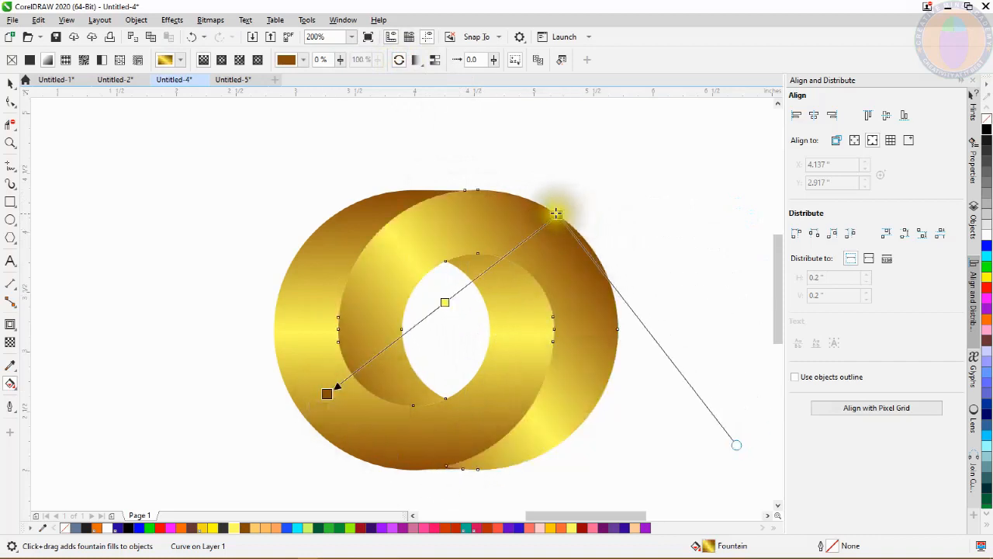
{"action": "left_click_drag", "start_coordinate": [556, 213], "coordinate": [621, 297]}
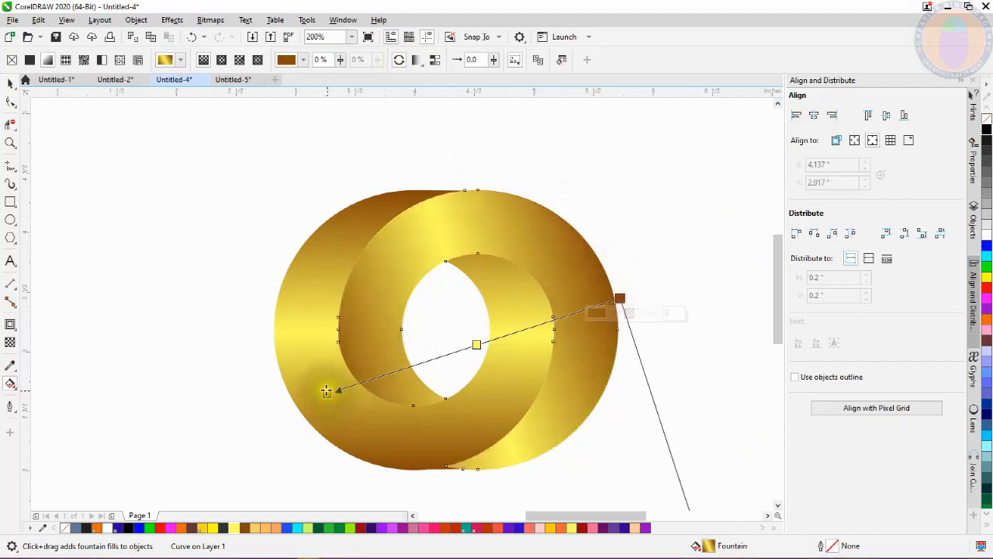
{"action": "left_click_drag", "start_coordinate": [326, 392], "coordinate": [319, 331]}
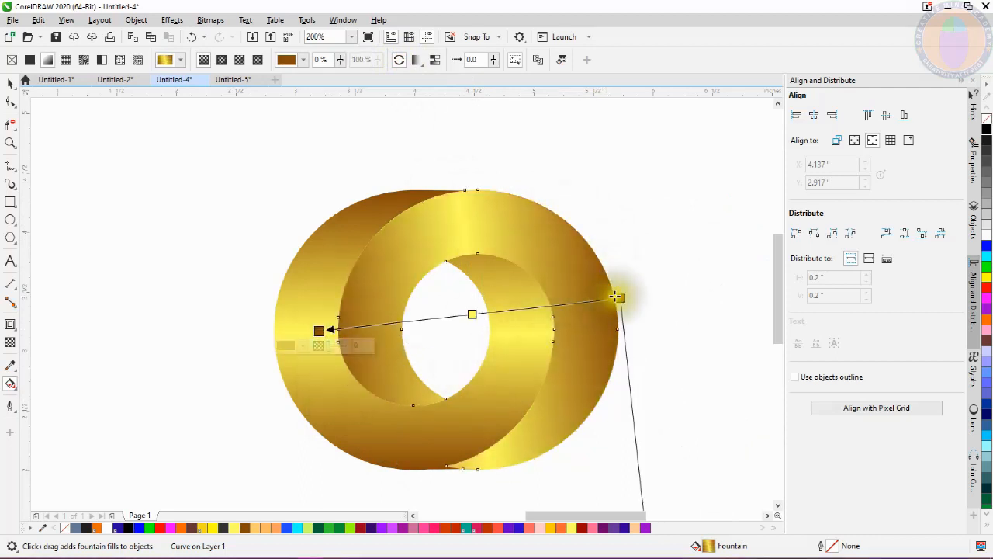
{"action": "left_click_drag", "start_coordinate": [623, 296], "coordinate": [615, 297]}
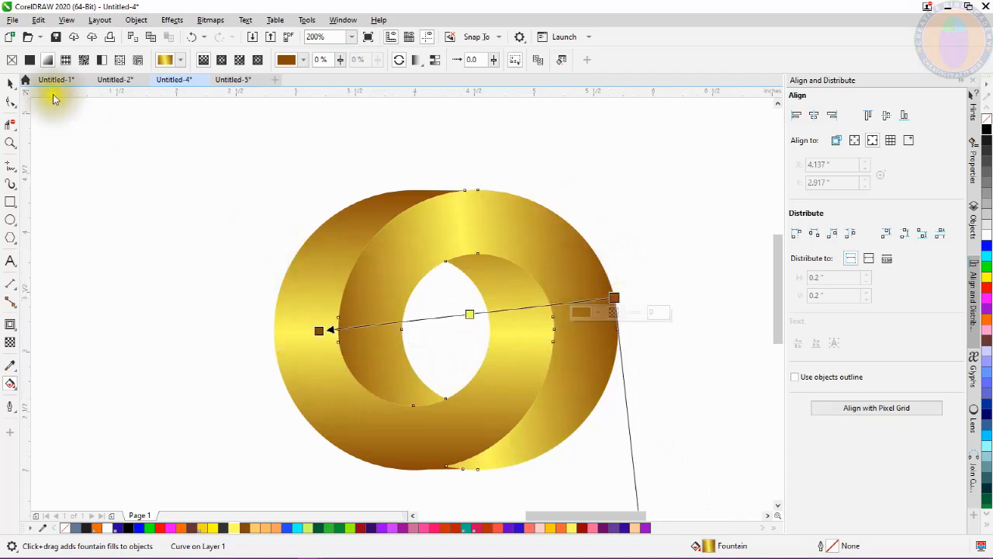
Select the red and gold logos together and shift them to the right across the page
{"action": "left_click", "coordinate": [11, 83]}
{"action": "scroll", "coordinate": [299, 230], "scroll_direction": "down", "scroll_amount": 4}
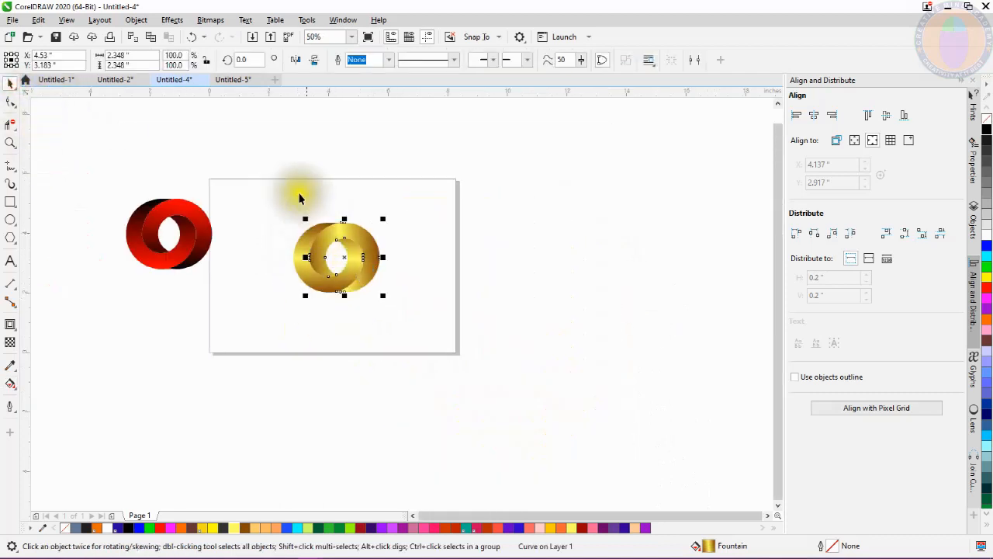
{"action": "left_click_drag", "start_coordinate": [281, 177], "coordinate": [430, 350]}
{"action": "left_click_drag", "start_coordinate": [89, 164], "coordinate": [228, 280]}
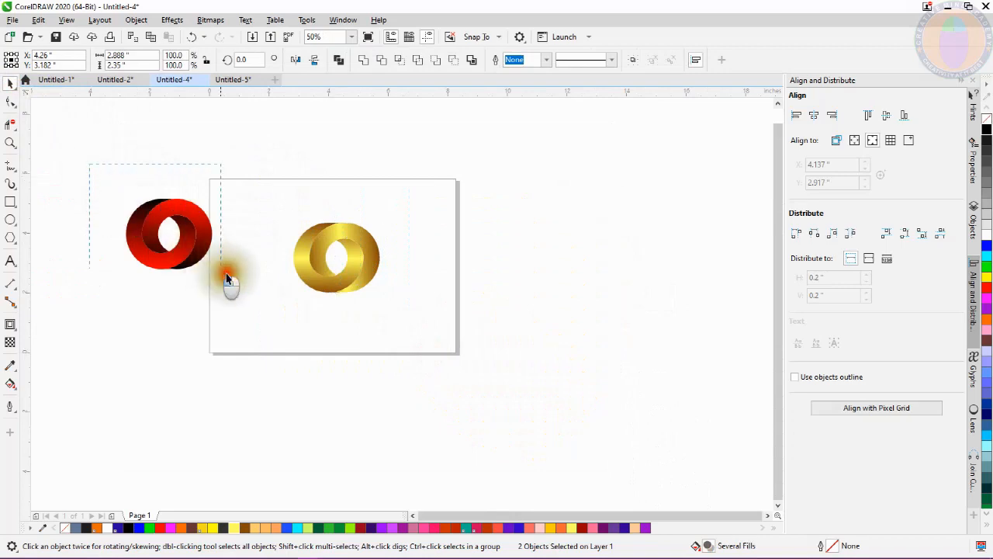
{"action": "left_click_drag", "start_coordinate": [92, 149], "coordinate": [422, 333]}
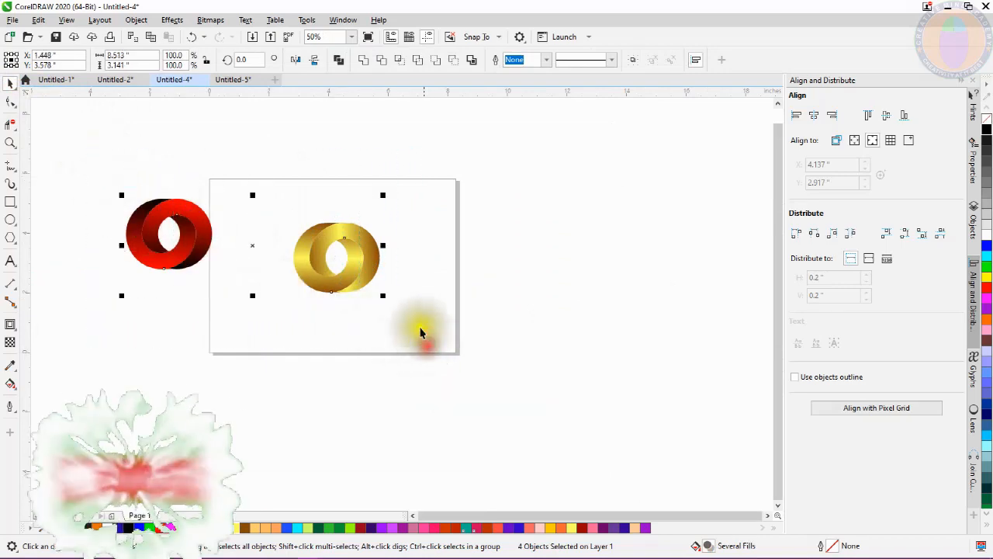
{"action": "left_click_drag", "start_coordinate": [265, 252], "coordinate": [342, 255]}
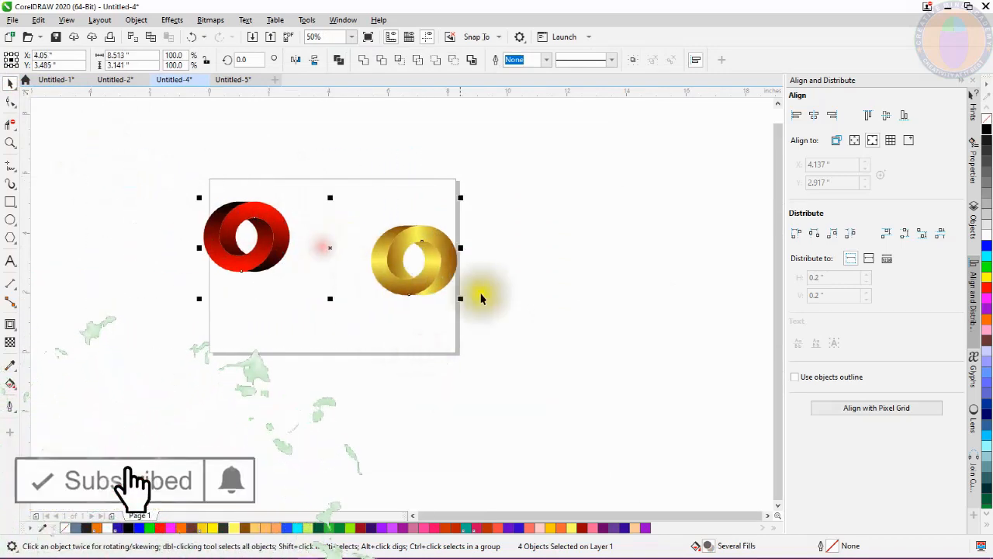
Move the gold logo slightly left and the red logo right and down to place them side by side within the page
{"action": "left_click", "coordinate": [544, 279]}
{"action": "left_click_drag", "start_coordinate": [535, 160], "coordinate": [321, 343]}
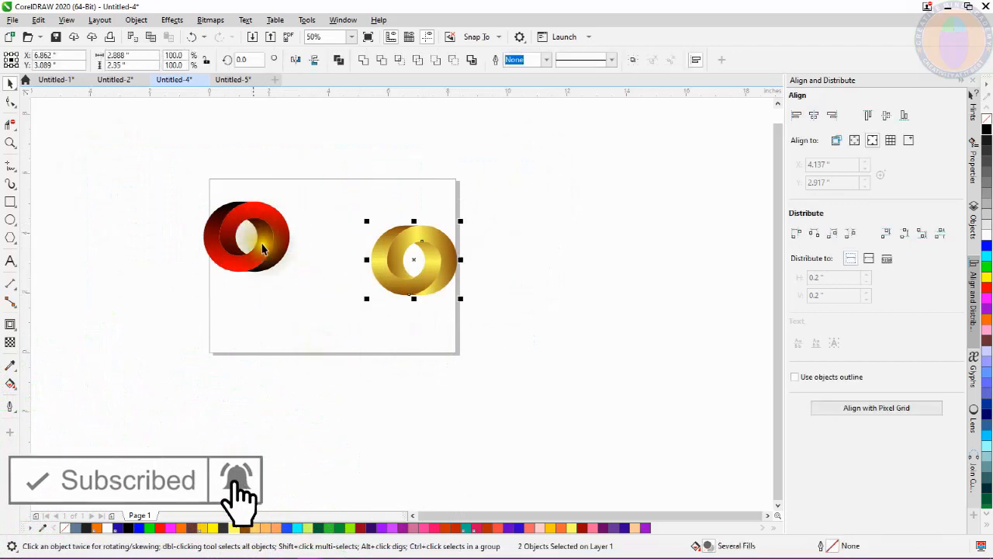
{"action": "mouse_move", "coordinate": [418, 265]}
{"action": "left_mouse_down"}
{"action": "mouse_move", "coordinate": [416, 275]}
{"action": "mouse_move", "coordinate": [406, 267]}
{"action": "left_mouse_up"}
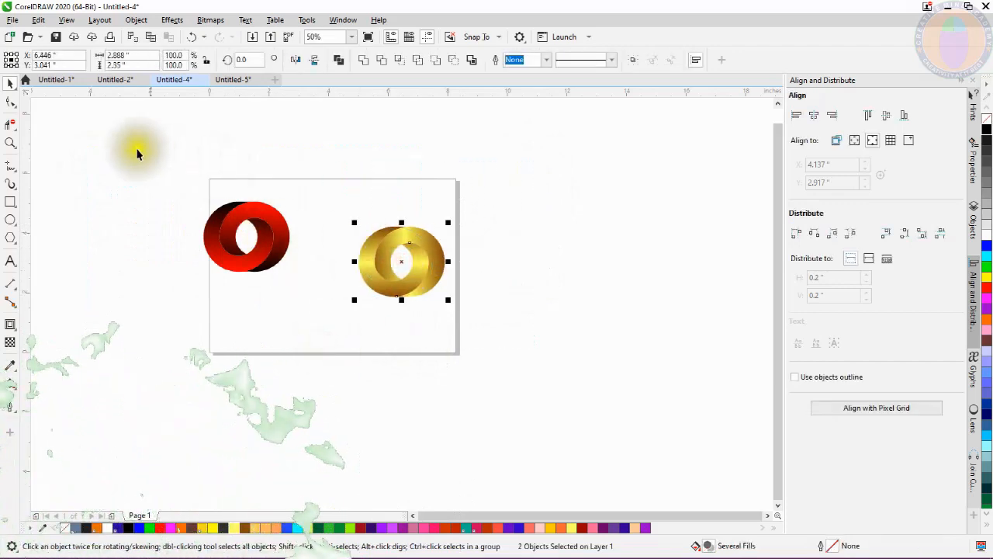
{"action": "left_click_drag", "start_coordinate": [123, 152], "coordinate": [326, 314]}
{"action": "left_click_drag", "start_coordinate": [247, 234], "coordinate": [285, 264]}
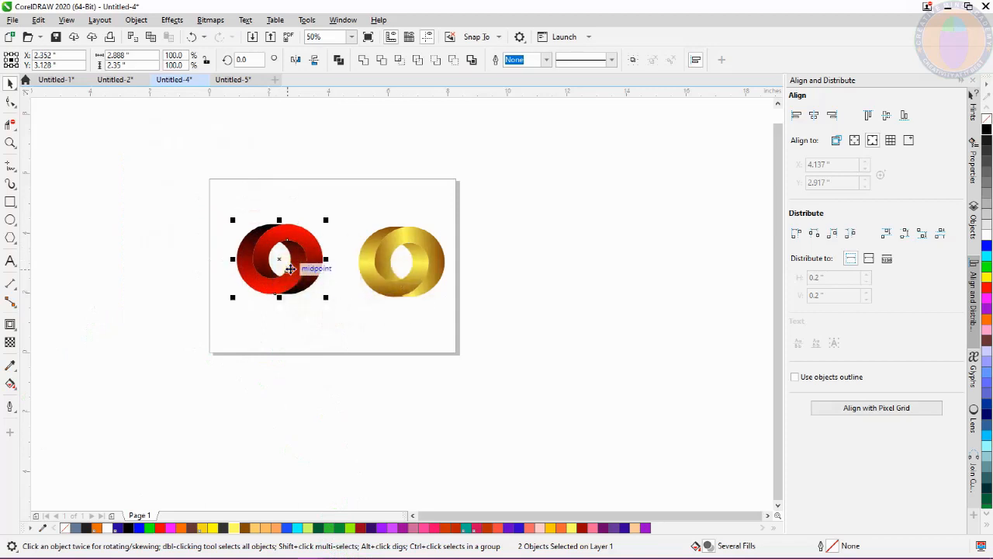
Examine the shading of the finished red and gold logos up close
{"action": "scroll", "coordinate": [290, 268], "scroll_direction": "up", "scroll_amount": 2}
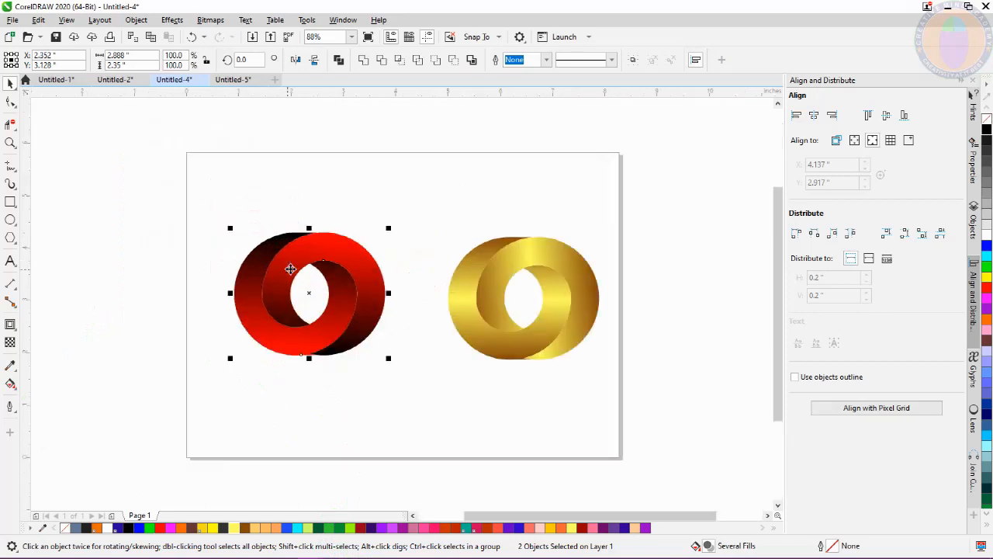
{"action": "left_click", "coordinate": [419, 205]}
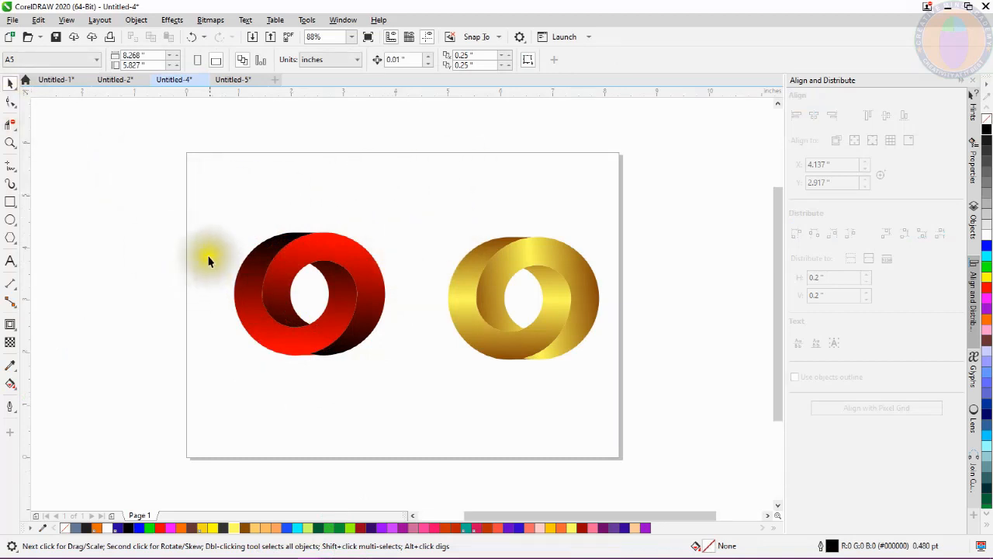
{"action": "left_click", "coordinate": [171, 213]}
{"action": "left_click_drag", "start_coordinate": [722, 401], "coordinate": [723, 400]}
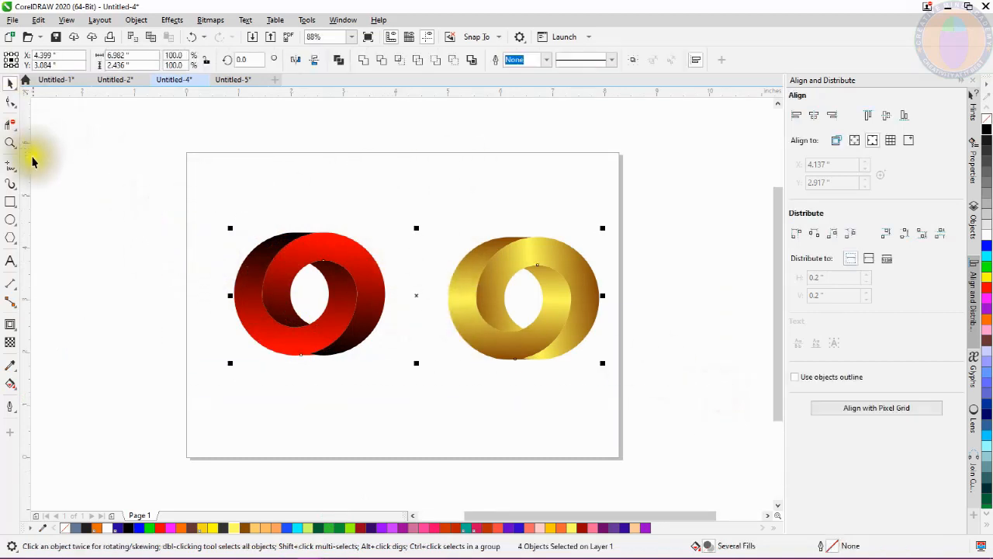
{"action": "left_click", "coordinate": [9, 146]}
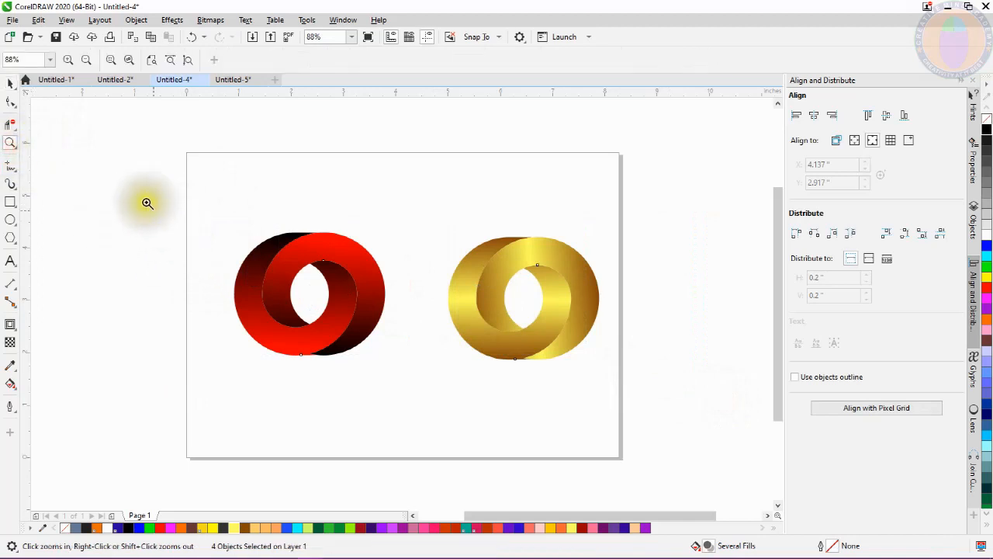
{"action": "left_click_drag", "start_coordinate": [148, 205], "coordinate": [672, 405]}
{"action": "left_click_drag", "start_coordinate": [111, 167], "coordinate": [715, 448]}
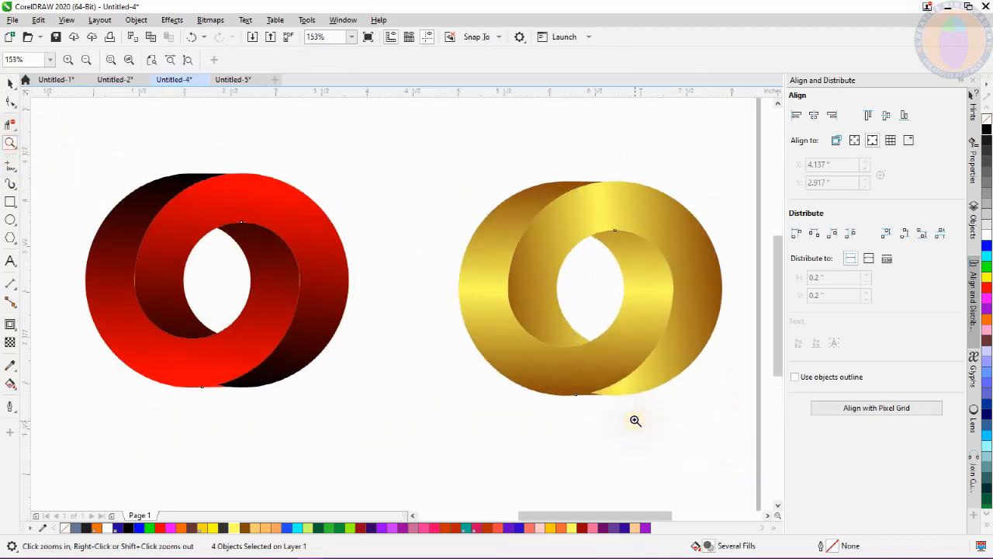